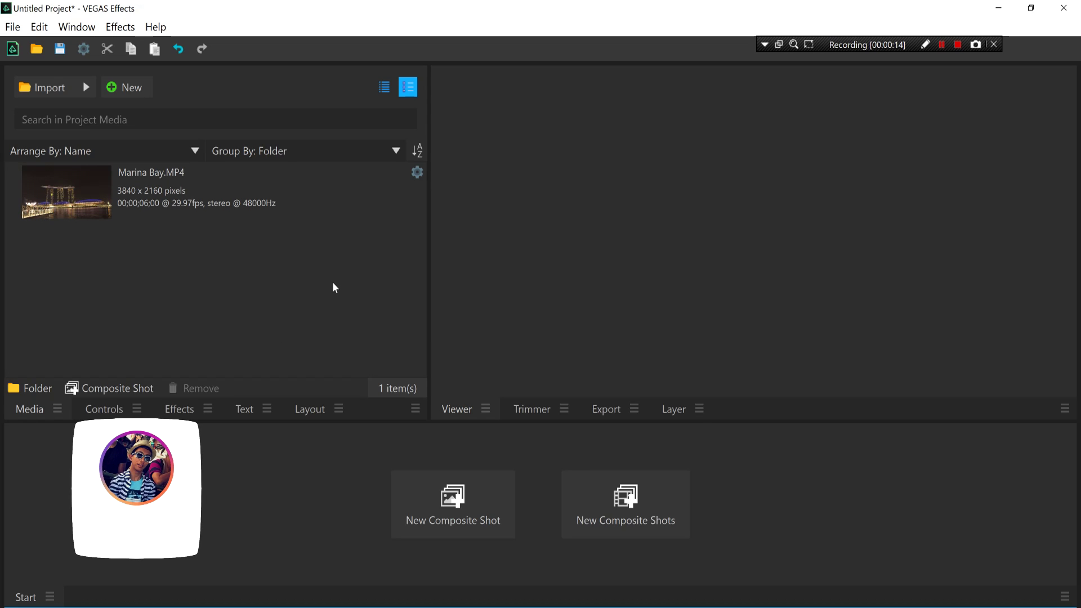
Step: Select the Marina Bay.MP4 clip in the Project Media panel
left_click(166, 186)
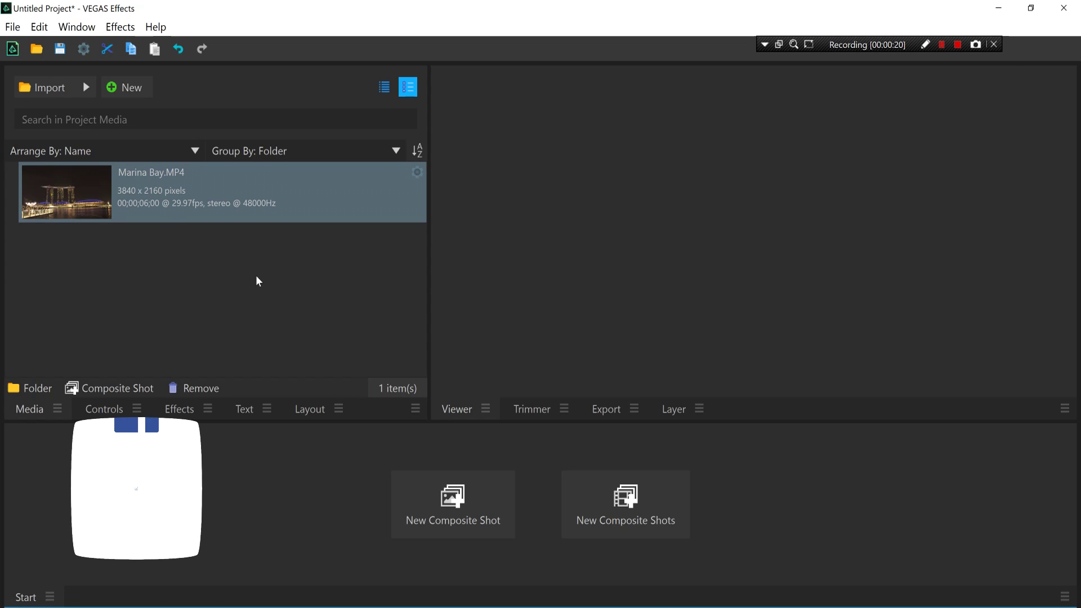
Step: Create a composite shot 'main comp', 5 seconds long, using the 1080p Full HD @ 25 fps preset
left_click(137, 90)
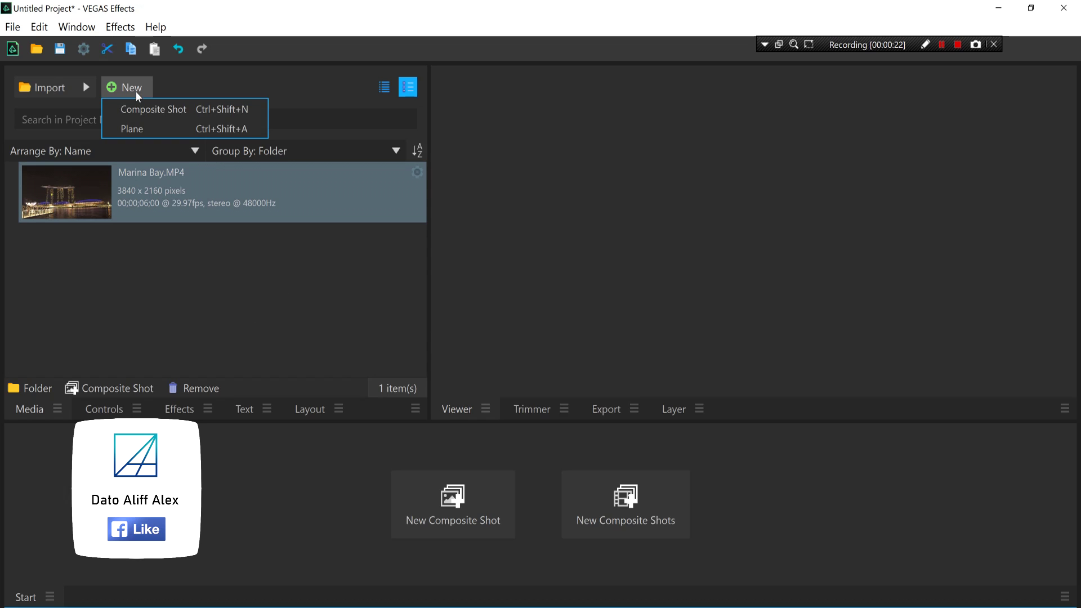
left_click(152, 104)
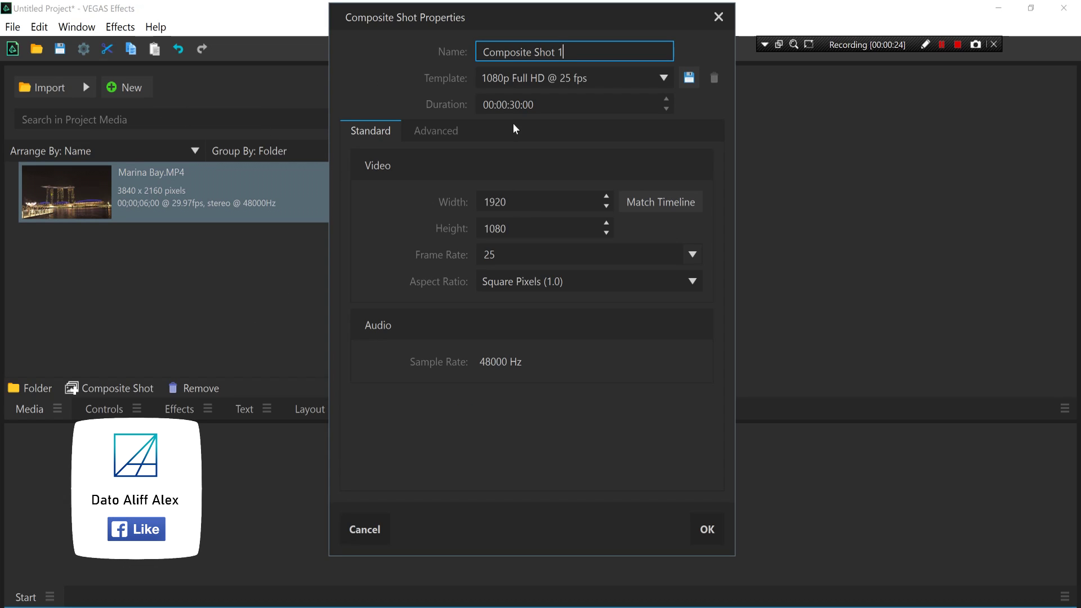
left_click_drag(579, 52, 365, 46)
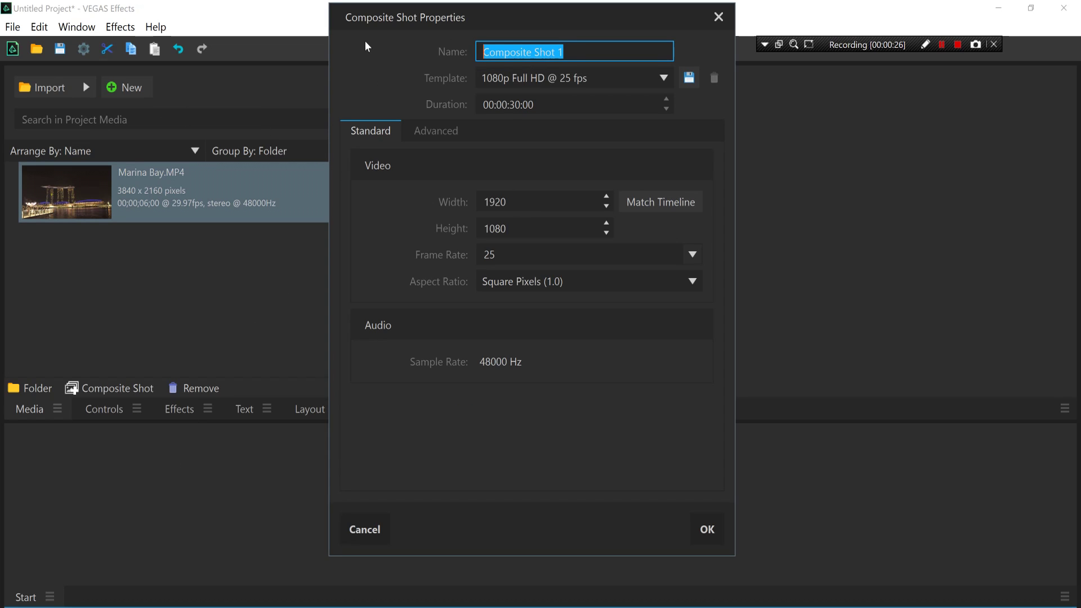
type("main ")
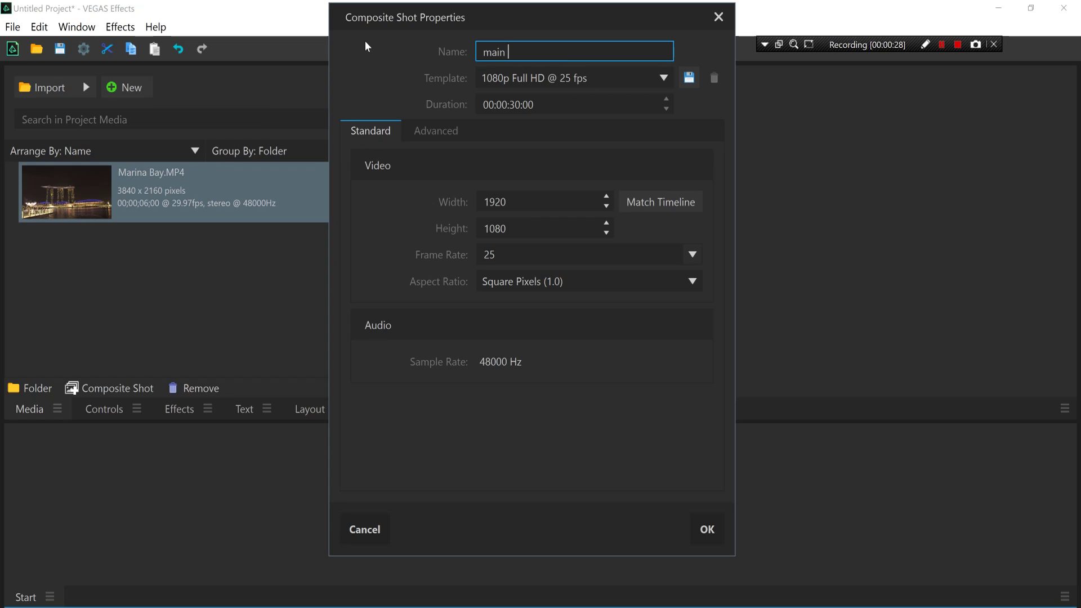
type("comp")
left_click(557, 106)
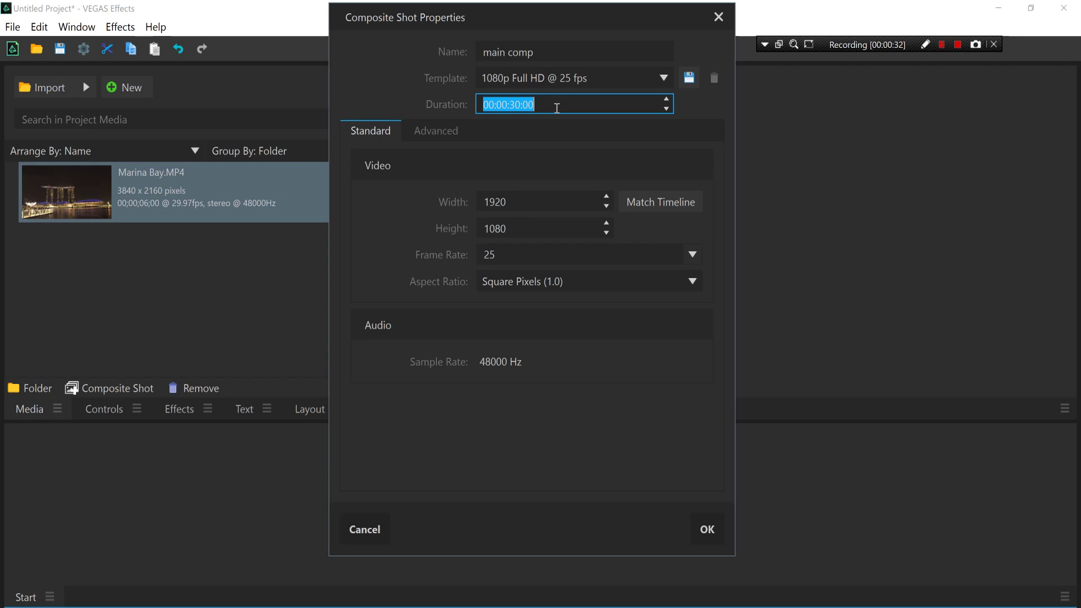
type("5.")
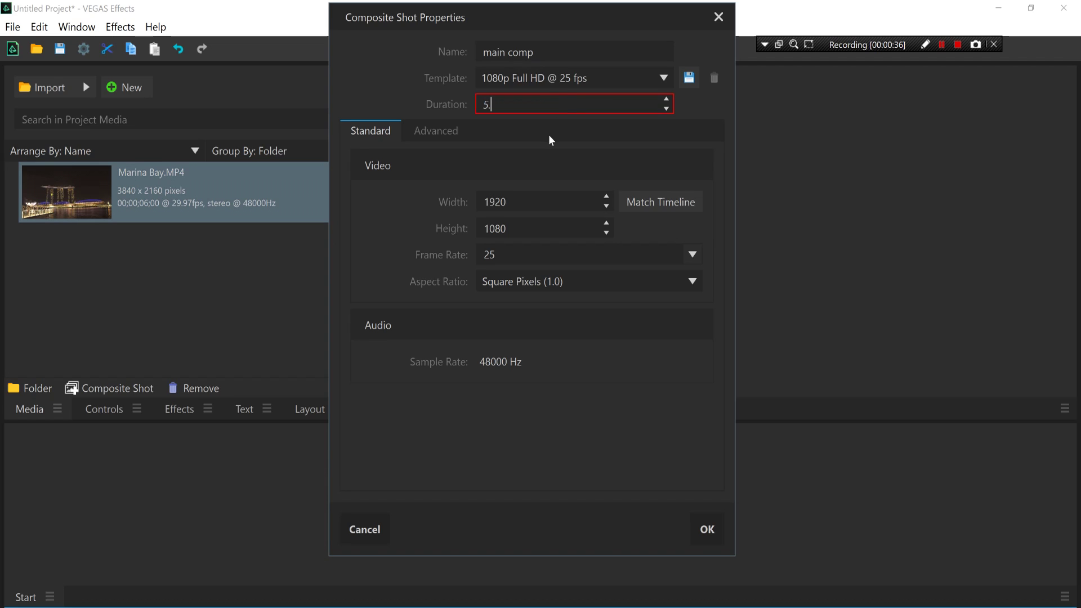
left_click(589, 78)
left_click(588, 77)
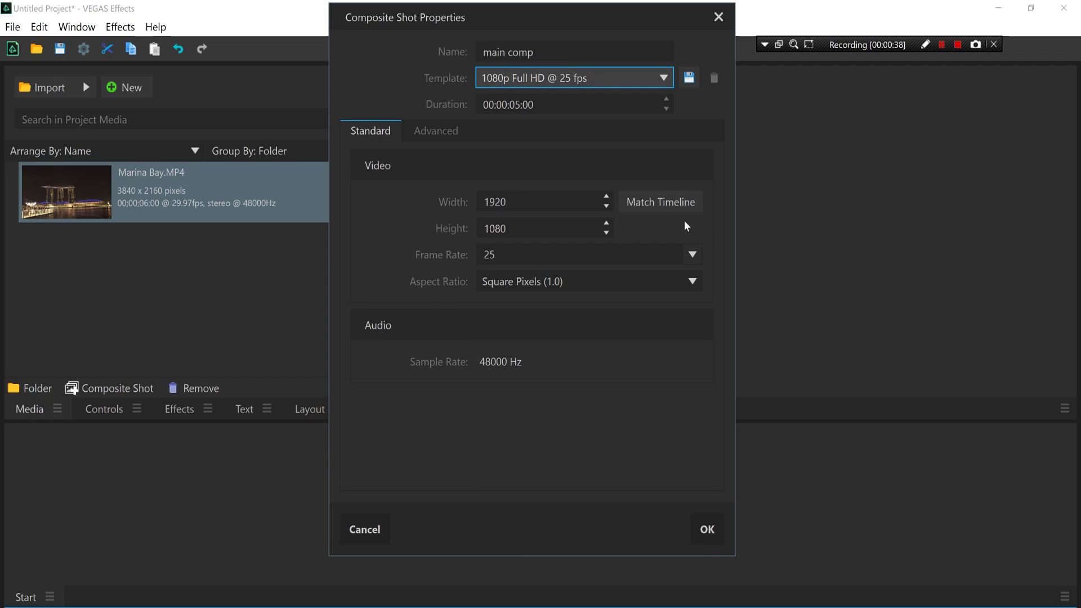
left_click(707, 529)
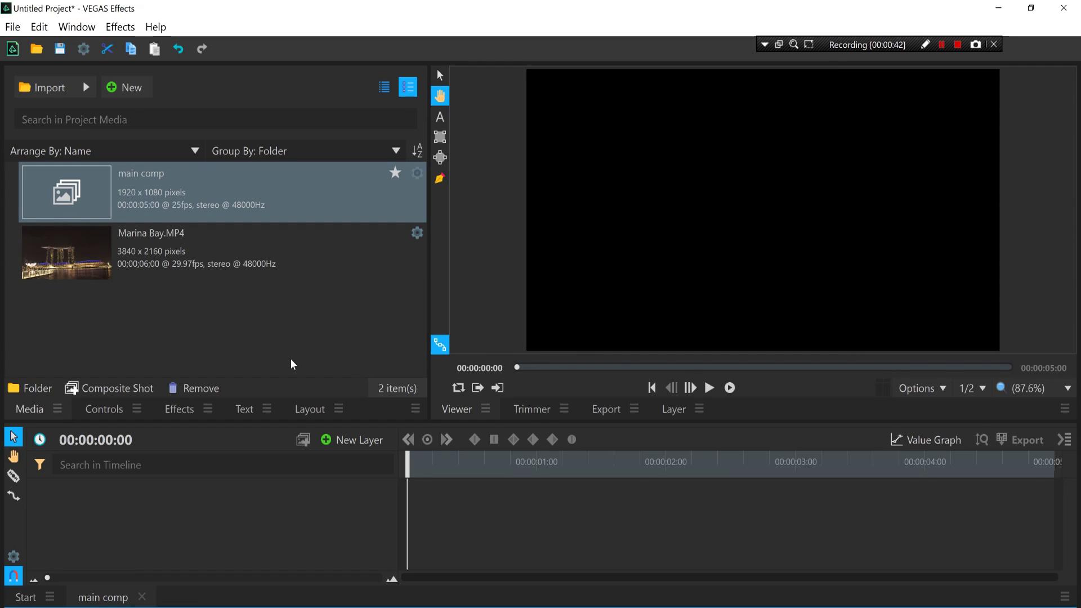
Step: Add Marina Bay.MP4 to the main comp timeline
left_click_drag(157, 261, 244, 508)
scroll(747, 200, "down", 3)
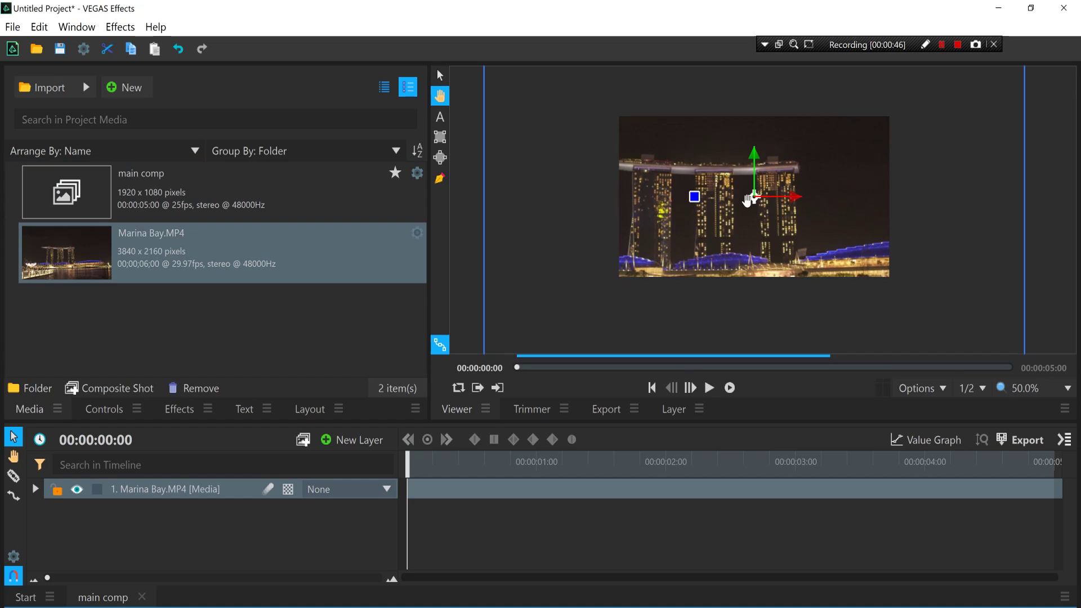
left_click_drag(748, 200, 737, 225)
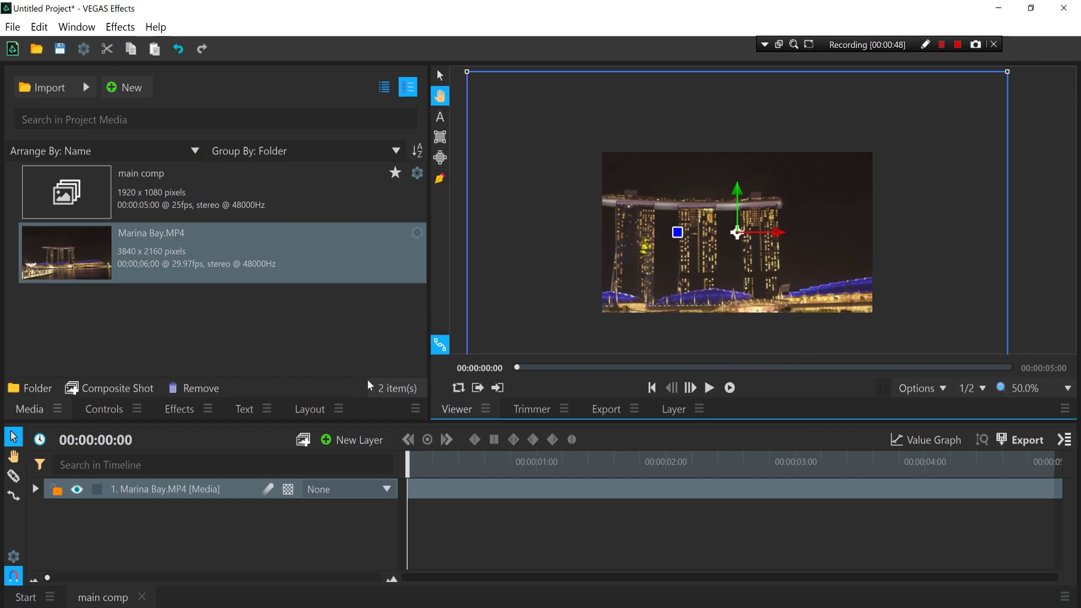
Step: Set the Marina Bay layer's Transform scale to 50%
left_click(119, 410)
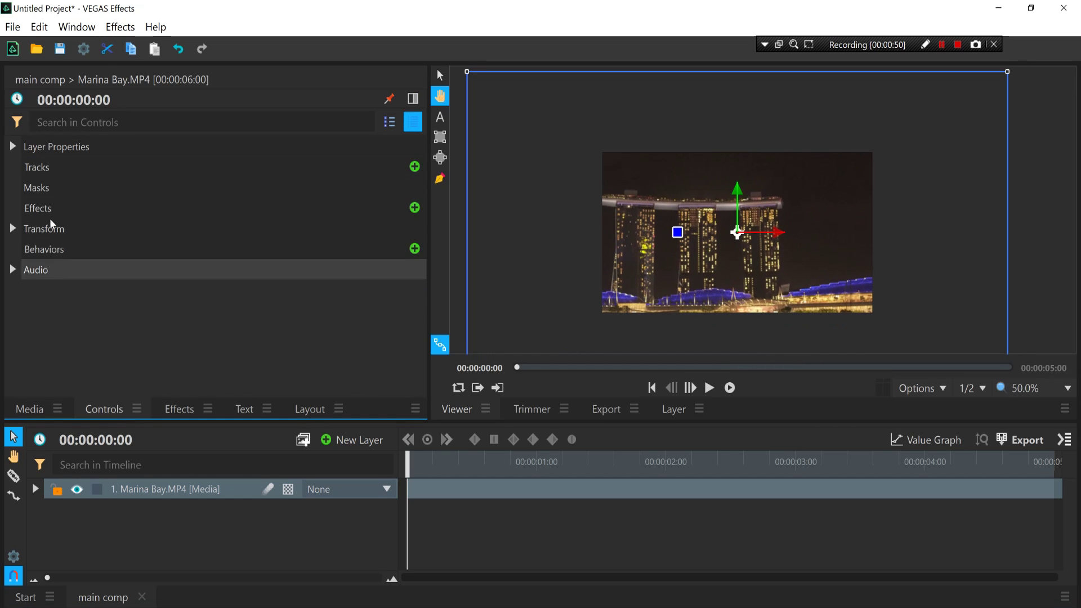
left_click(52, 229)
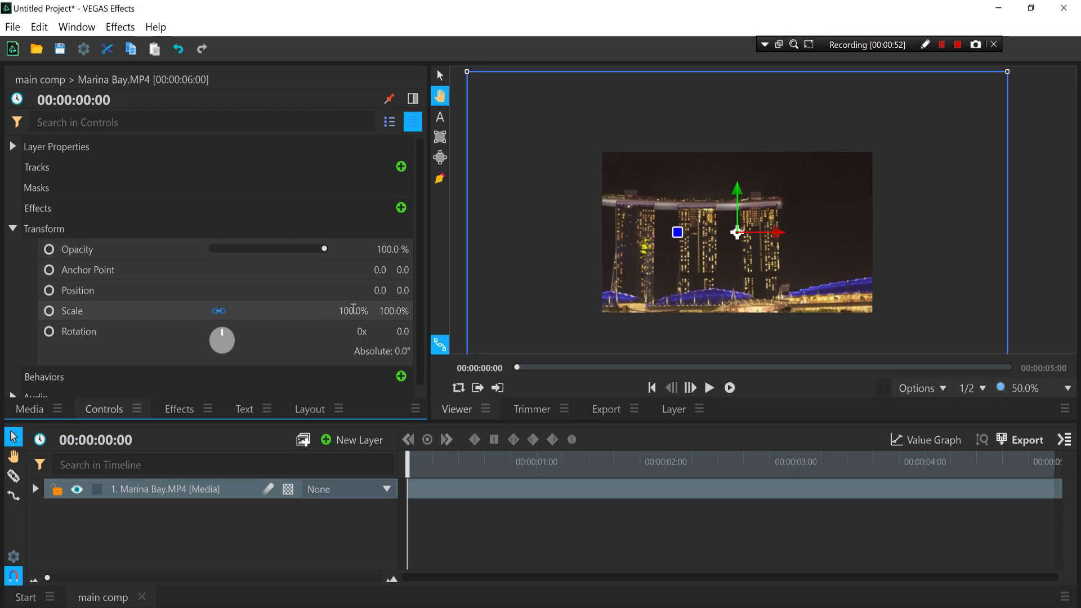
left_click(354, 310)
type("50")
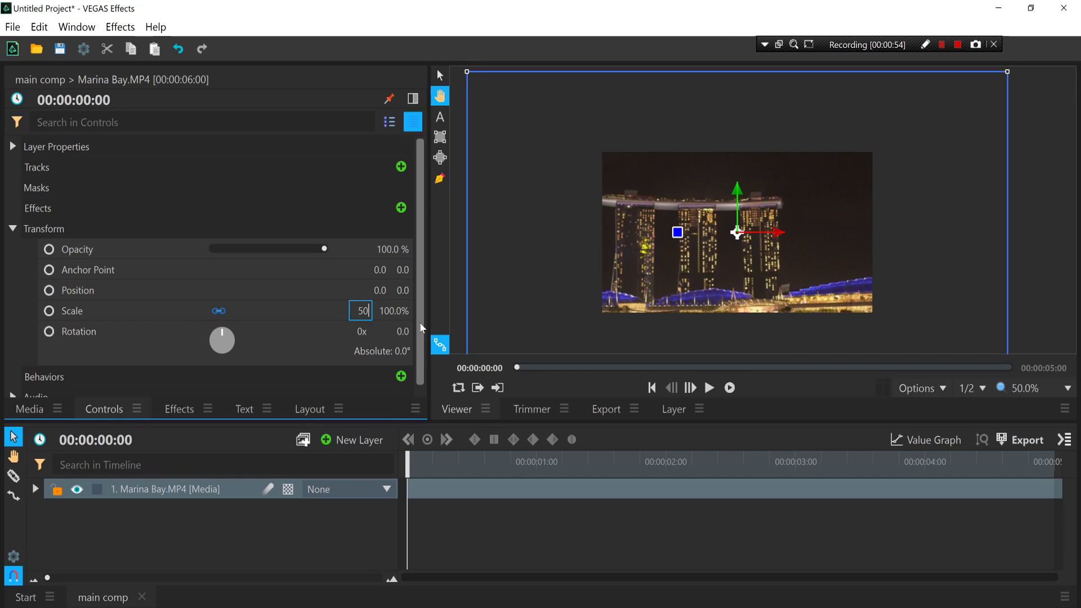
key("Return")
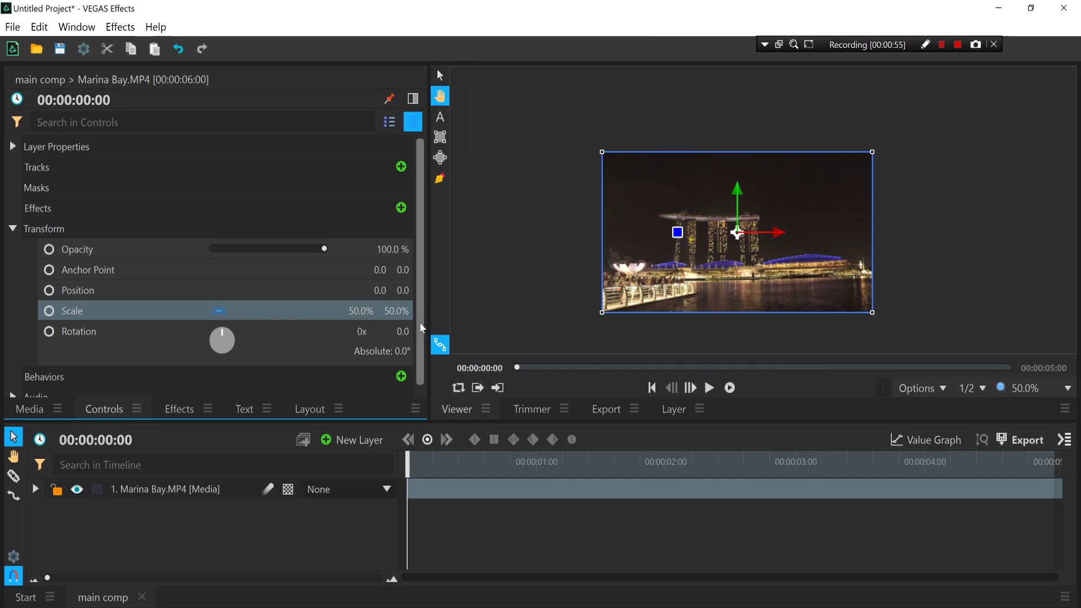
left_click(13, 228)
scroll(654, 237, "up", 2)
left_click_drag(654, 237, 620, 237)
scroll(620, 236, "up", 1)
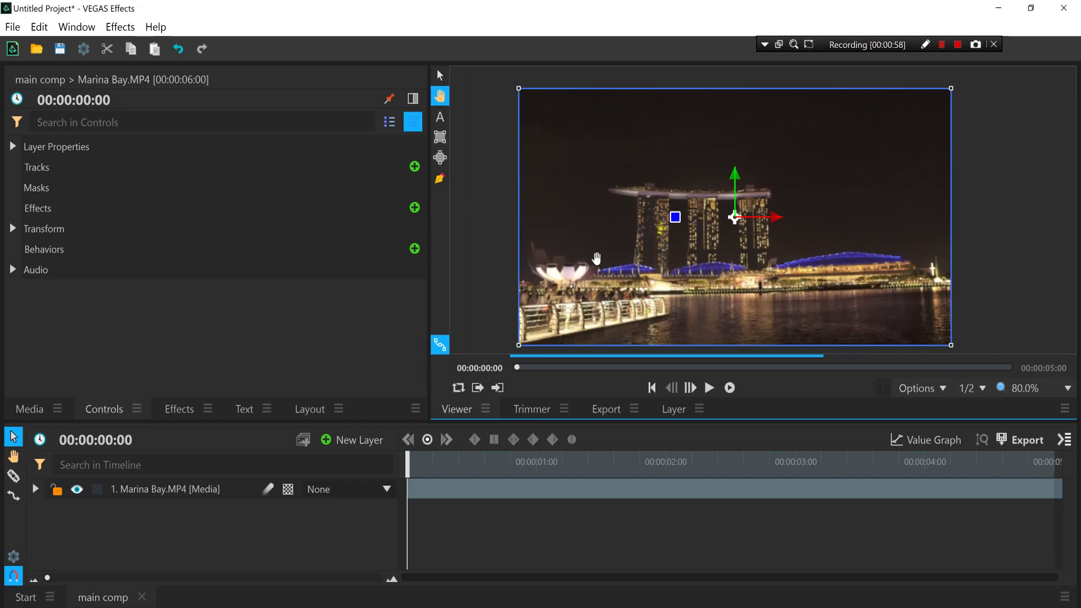
left_click(299, 520)
Step: Add a point layer and rename it 'tracking data'
left_click(349, 442)
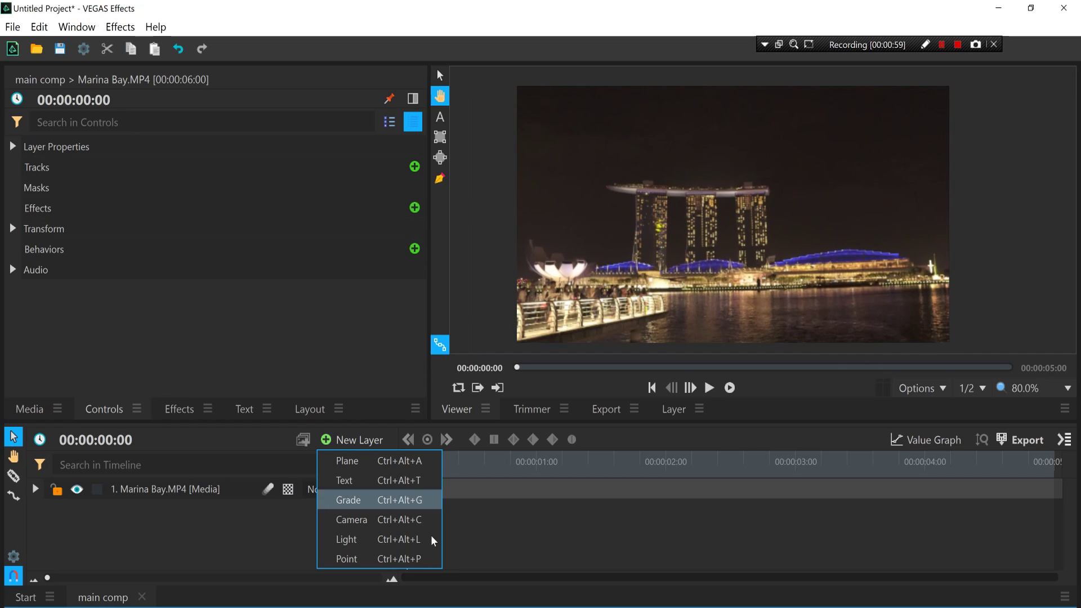
left_click(389, 556)
right_click(194, 498)
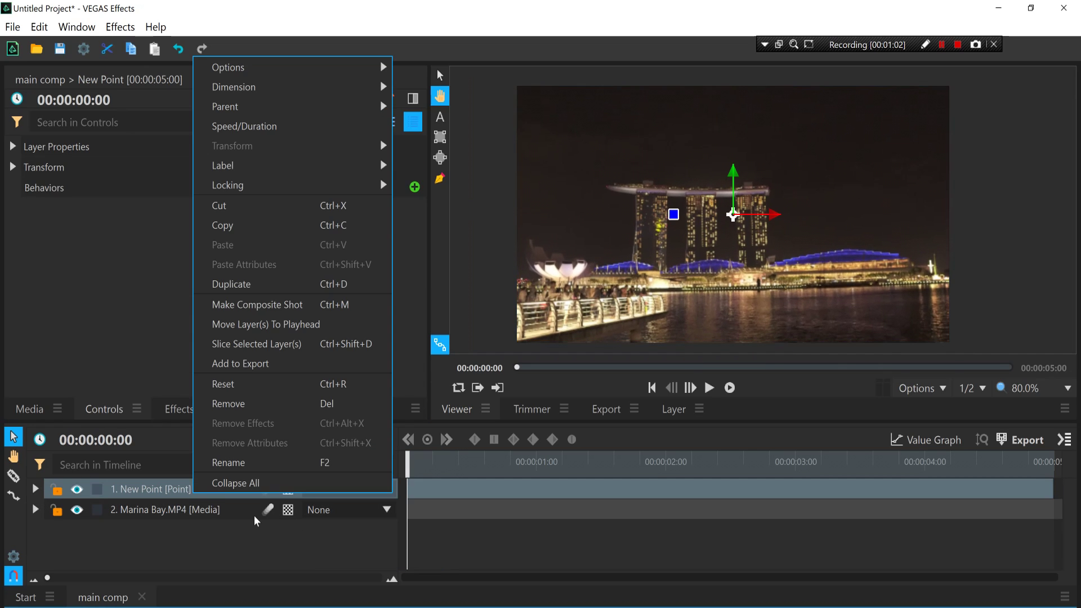
left_click(275, 462)
type("tracking data")
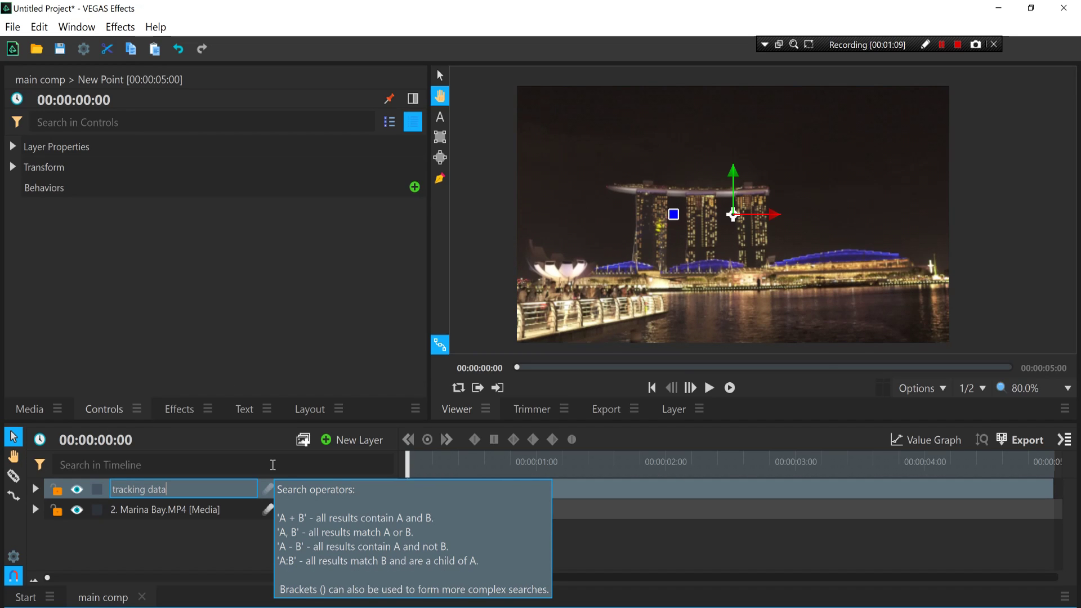
key("Return")
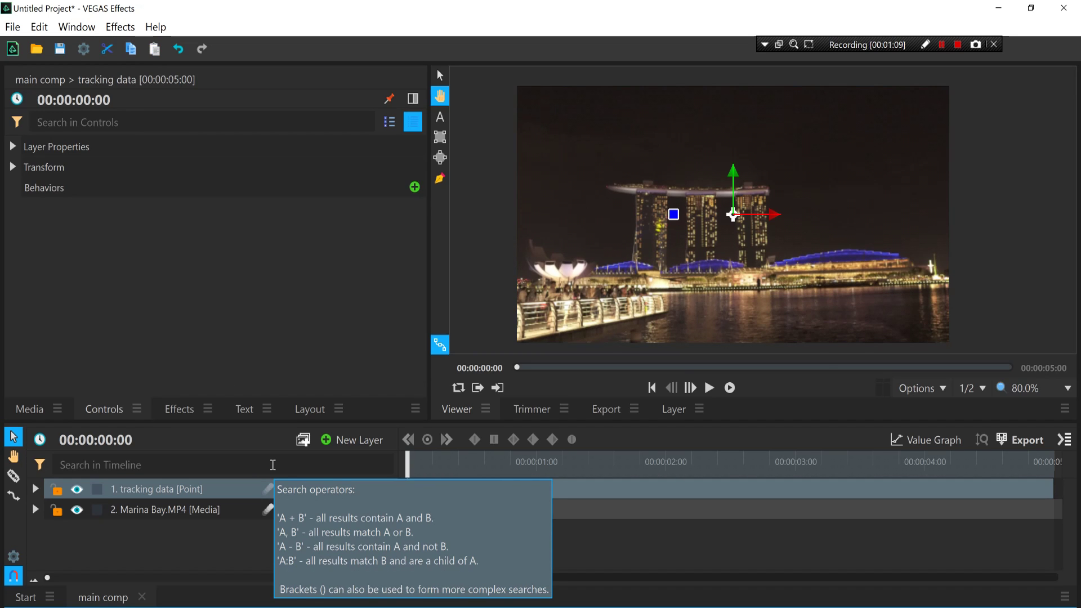
Step: Deselect the layer and zoom the viewer to 200%
left_click(246, 533)
scroll(618, 214, "up", 4)
scroll(563, 231, "down", 4)
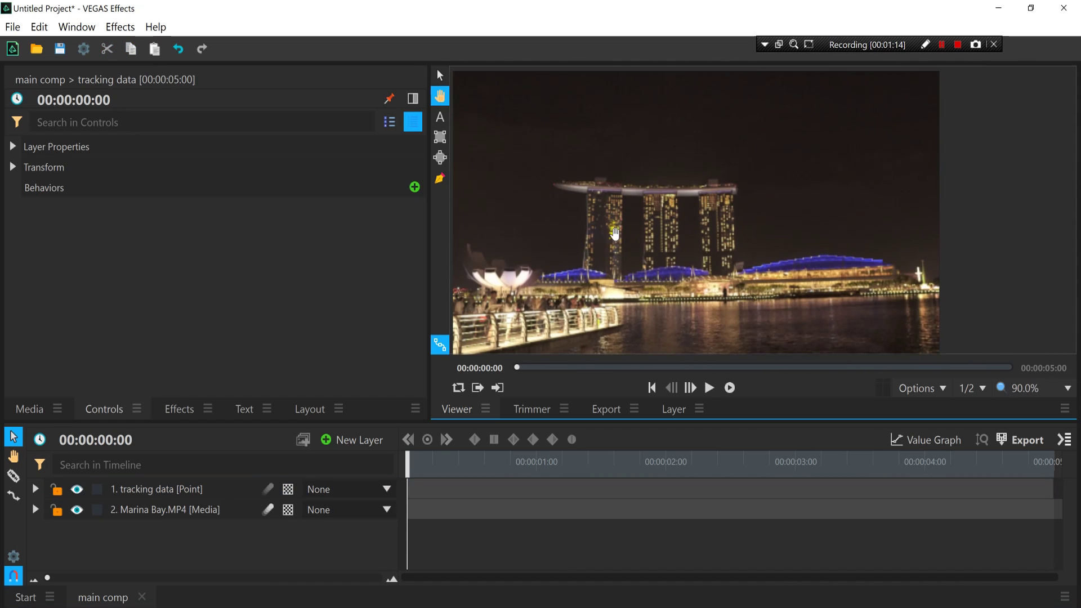
scroll(619, 234, "up", 1)
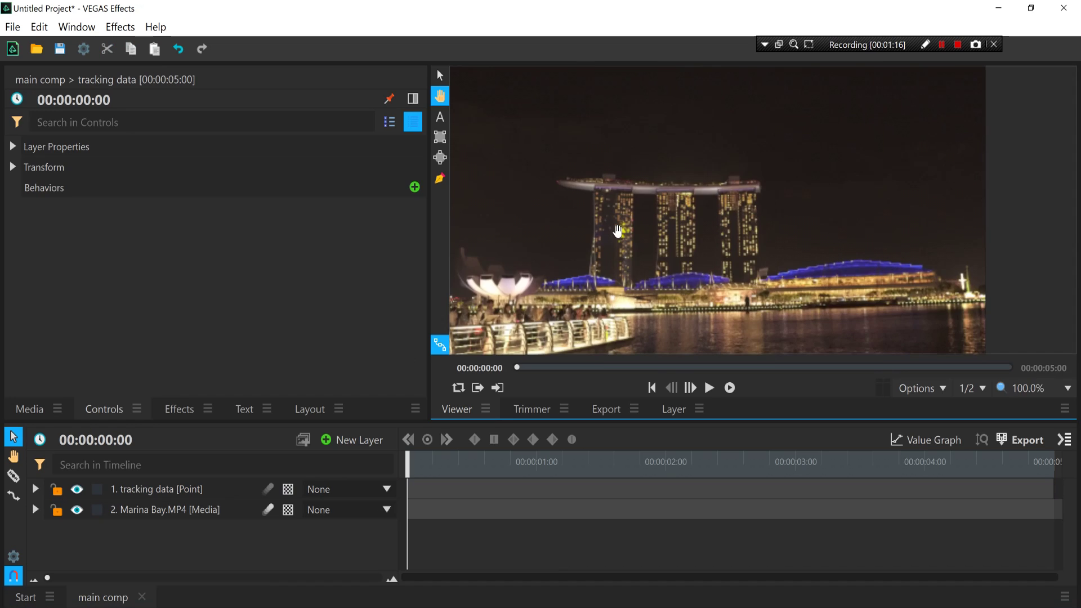
scroll(618, 231, "up", 3)
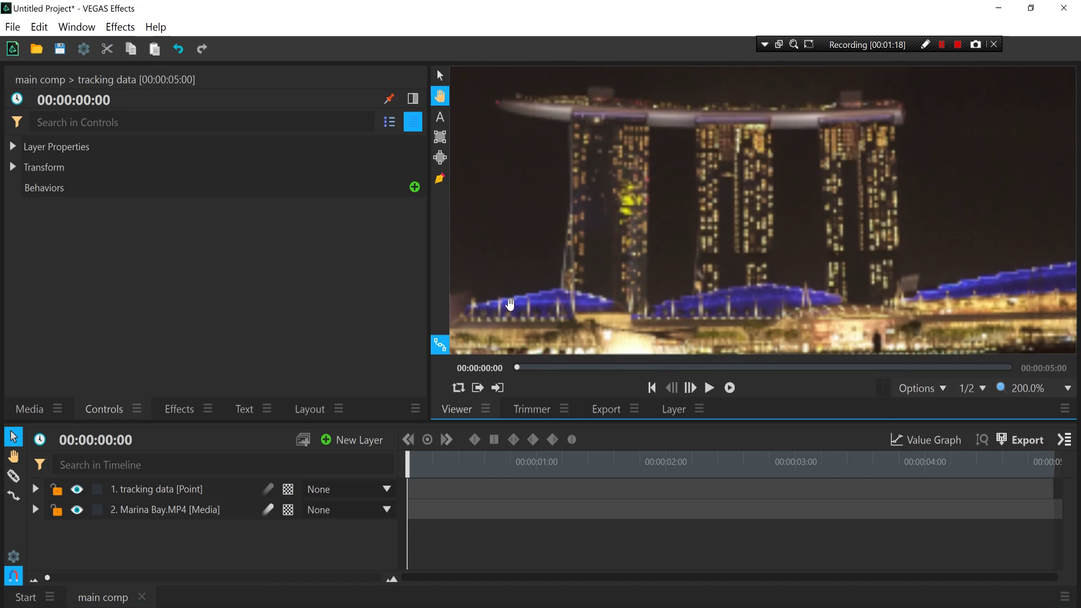
Step: Select and expand the Marina Bay.MP4 layer to reveal its Tracks
left_click(153, 514)
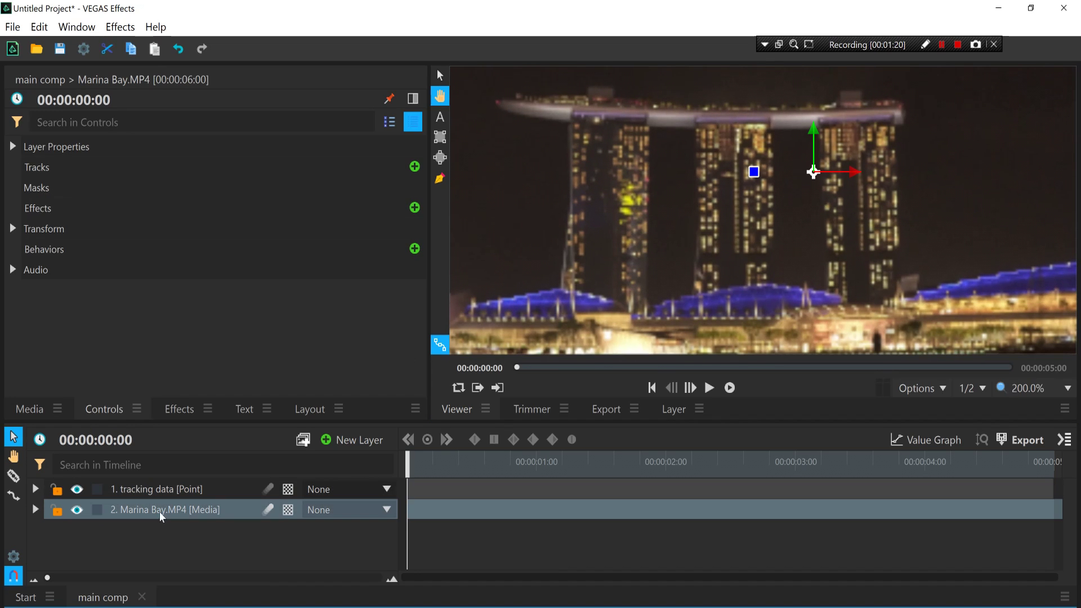
left_click(35, 510)
scroll(38, 500, "down", 1)
scroll(49, 522, "up", 1)
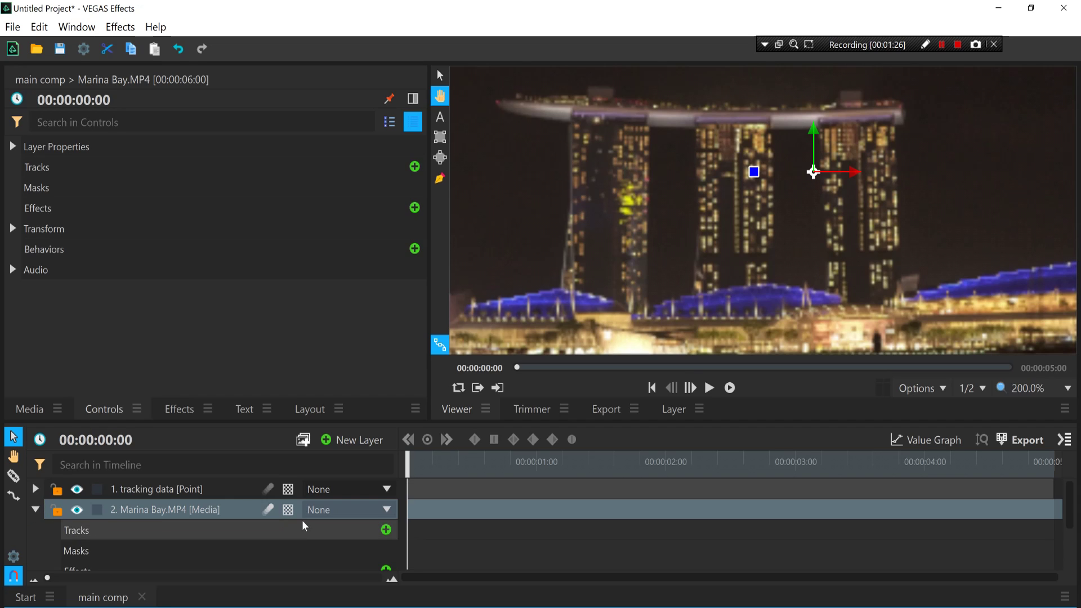
scroll(94, 526, "down", 1)
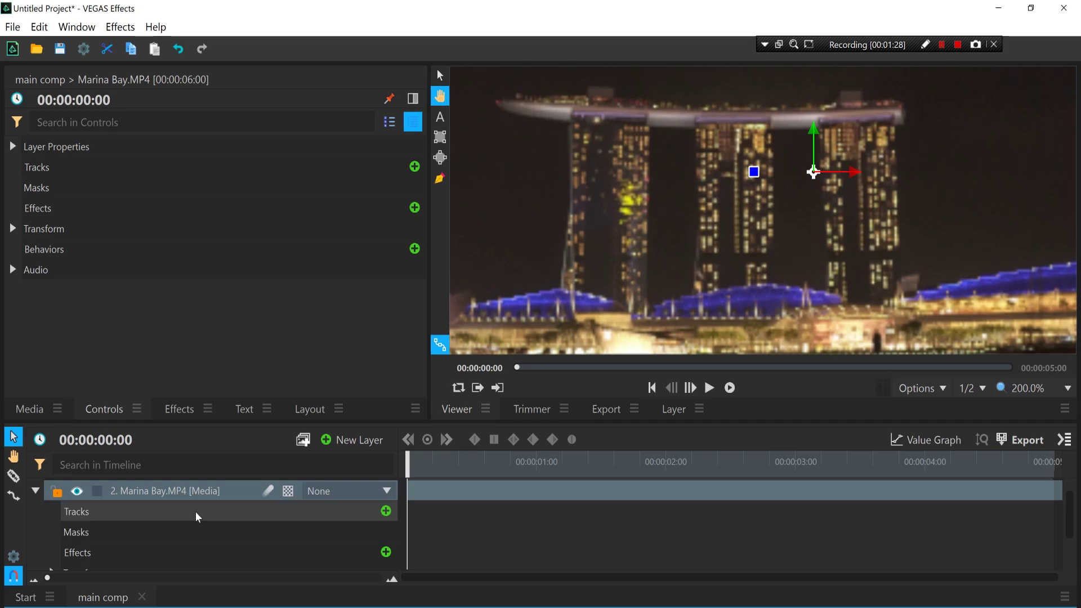
scroll(194, 511, "down", 1)
scroll(198, 525, "up", 1)
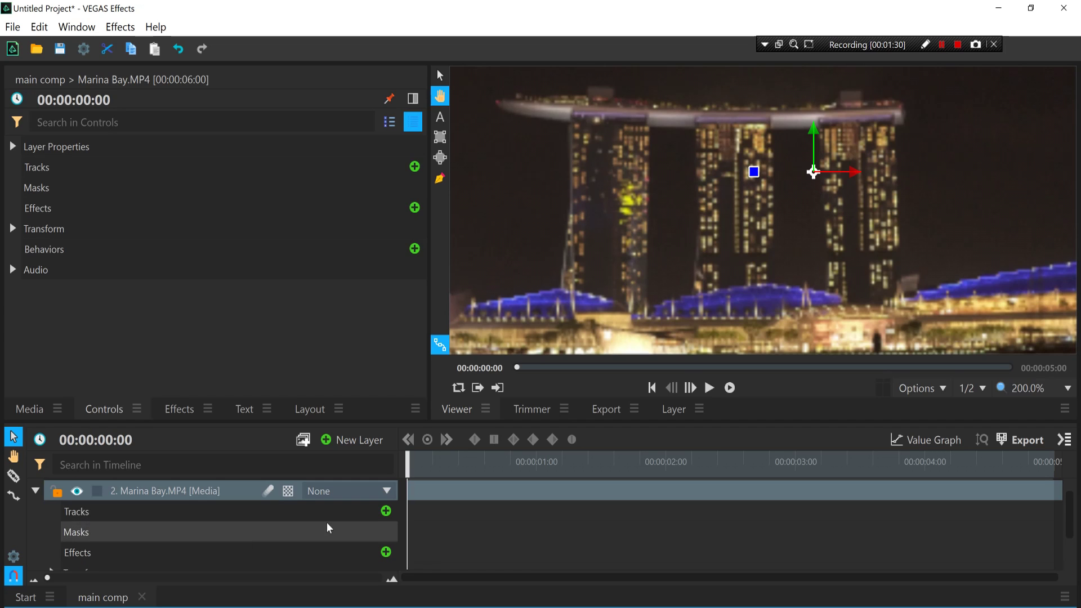
Step: Add a tracker to the Marina Bay layer and set its type to Double Points
left_click(387, 511)
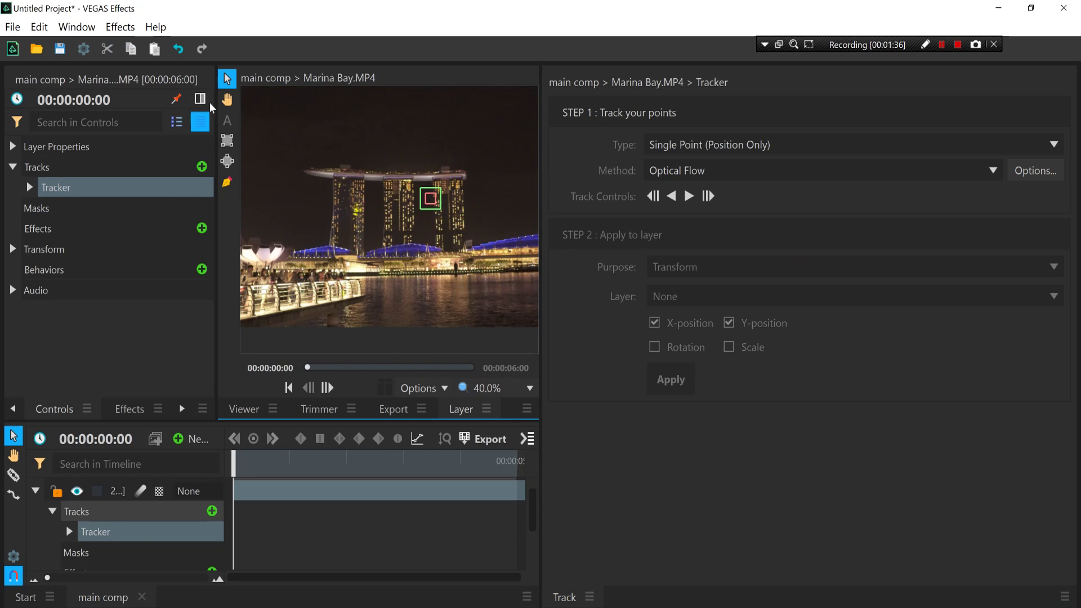
left_click(227, 99)
key("plus")
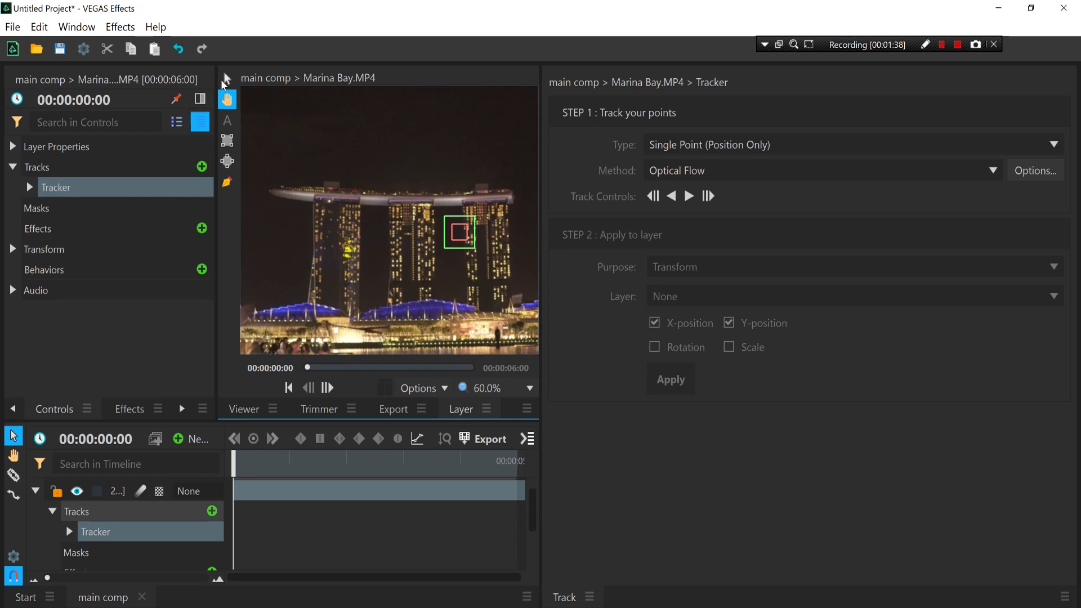
left_click(225, 80)
left_click(459, 232)
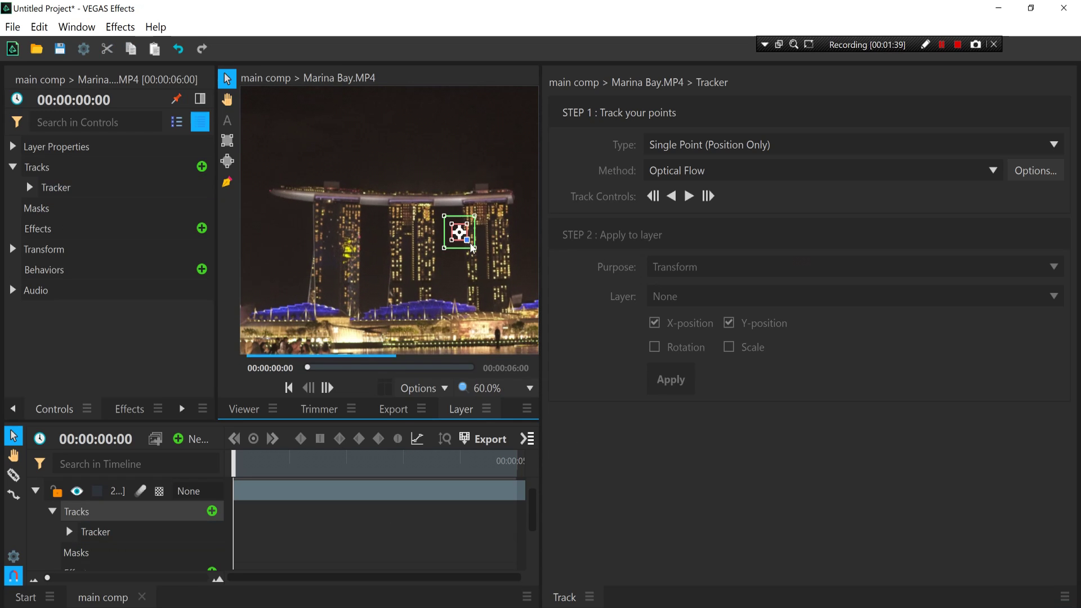
left_click(676, 145)
left_click(692, 194)
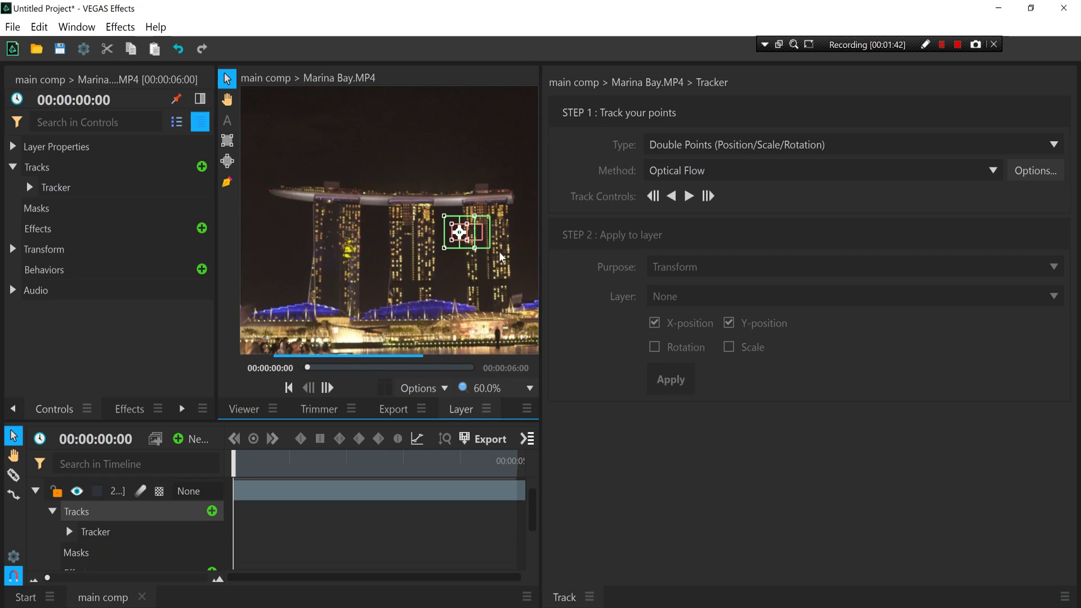
Step: Resize and position both tracking boxes over the yellow-lit section of the left tower
left_click_drag(472, 245, 335, 285)
scroll(335, 284, "up", 2)
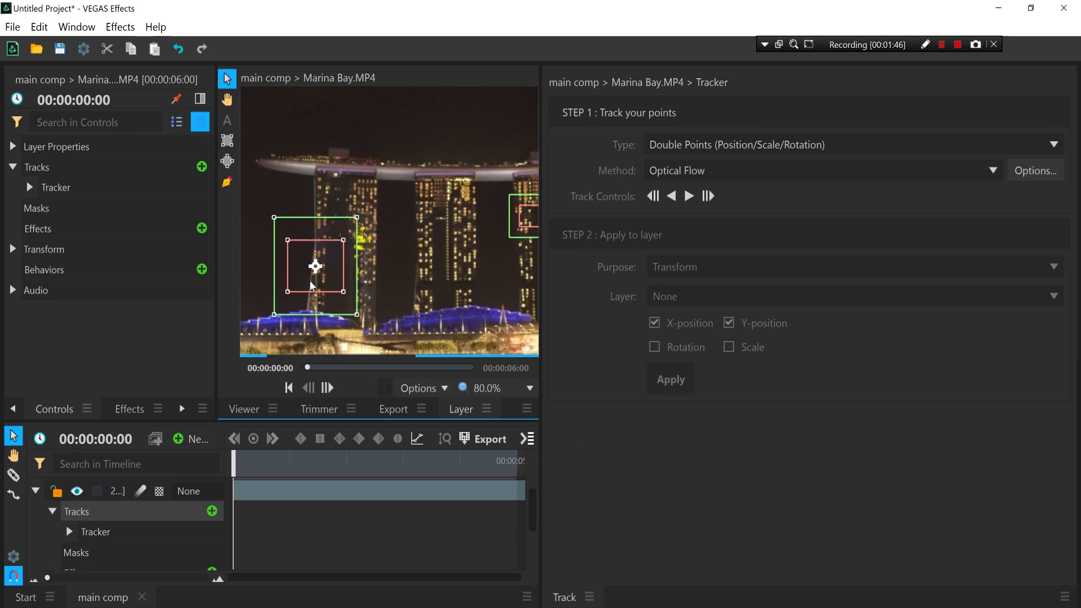
scroll(333, 294, "up", 3)
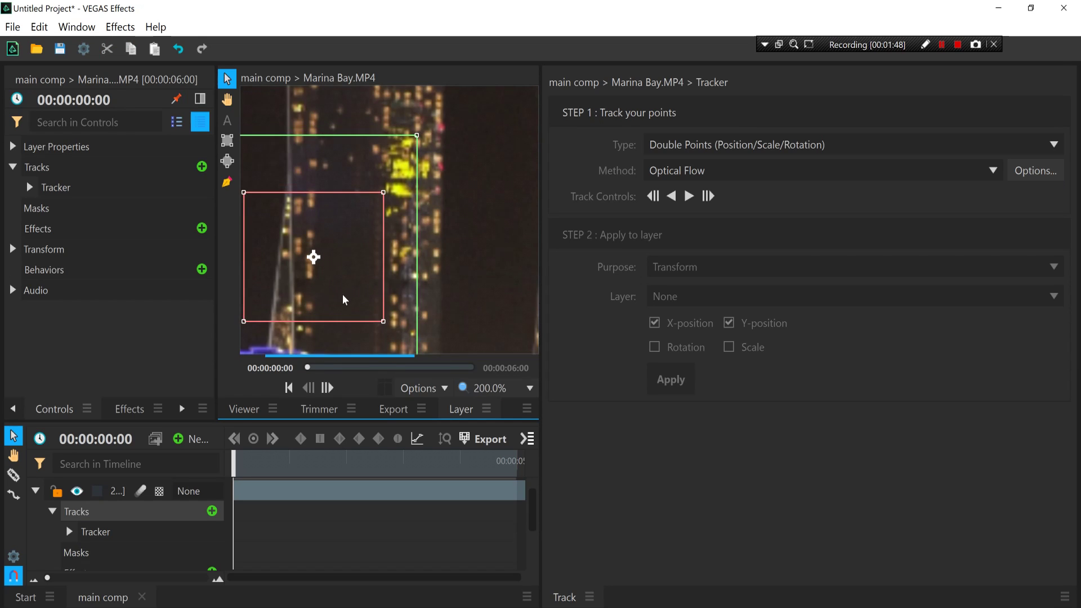
scroll(447, 264, "down", 4)
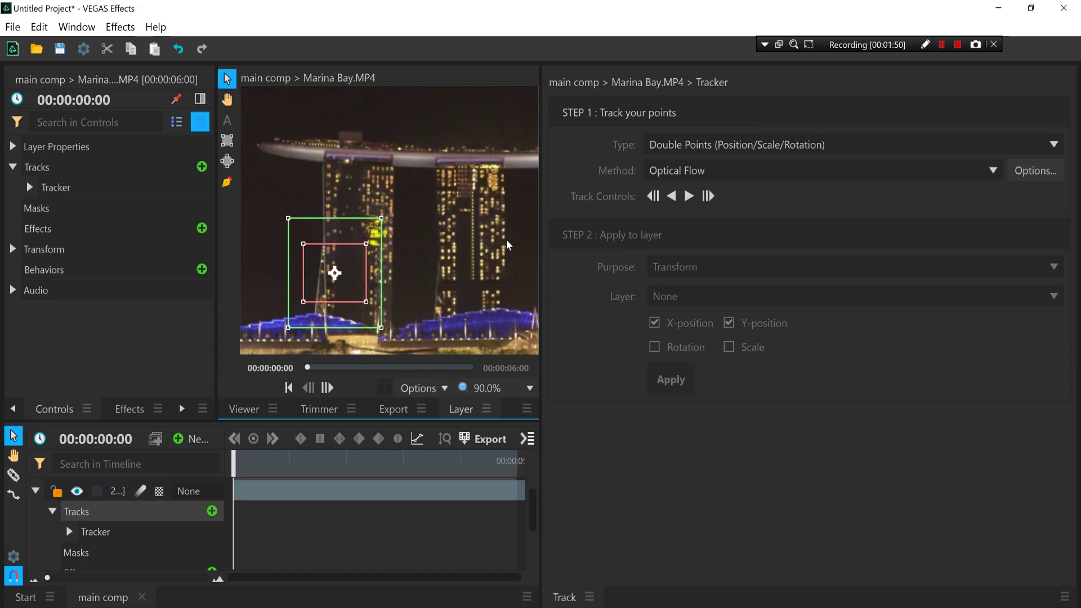
scroll(448, 264, "down", 2)
left_click_drag(313, 122, 241, 130)
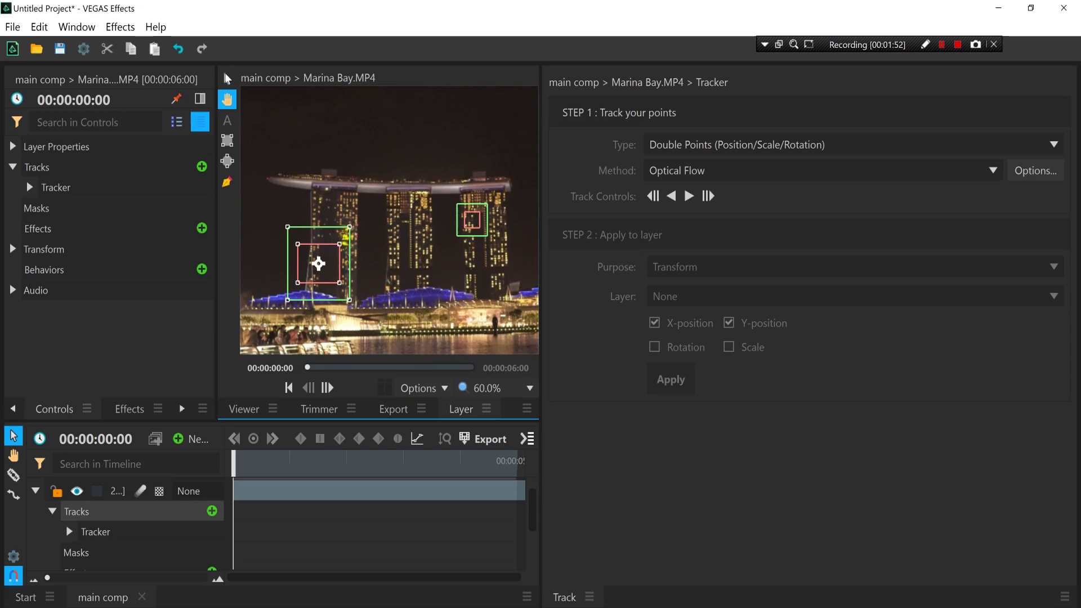
left_click(480, 234)
left_click_drag(480, 234, 362, 276)
scroll(363, 276, "up", 4)
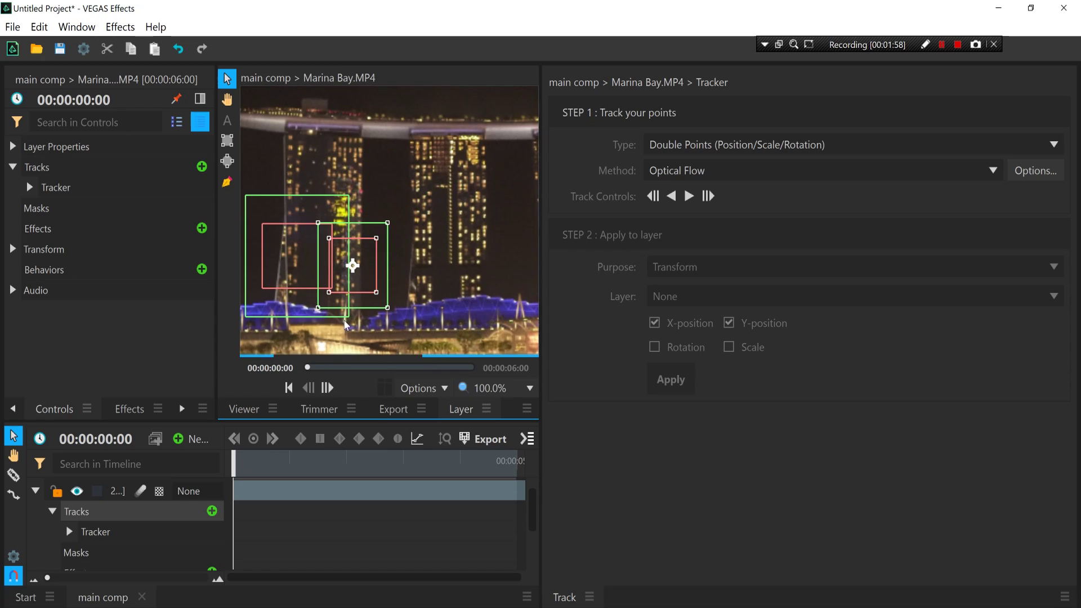
left_click(347, 319)
mouse_move(345, 318)
left_mouse_down()
mouse_move(320, 282)
mouse_move(334, 300)
left_mouse_up()
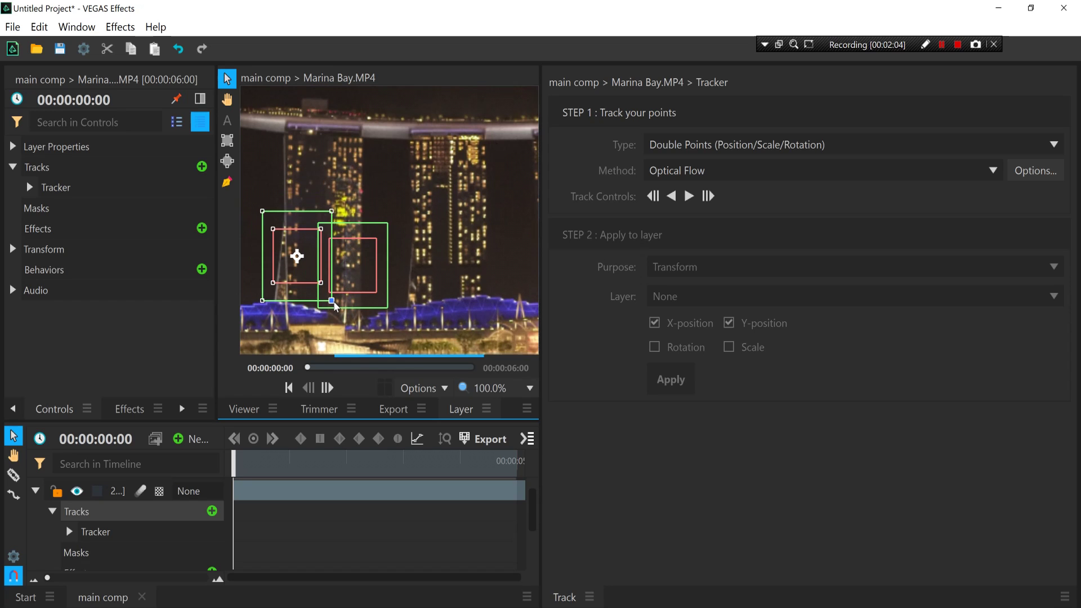
Step: Track forward, apply the motion to '1. tracking data', and close the tracker panel
left_click(689, 196)
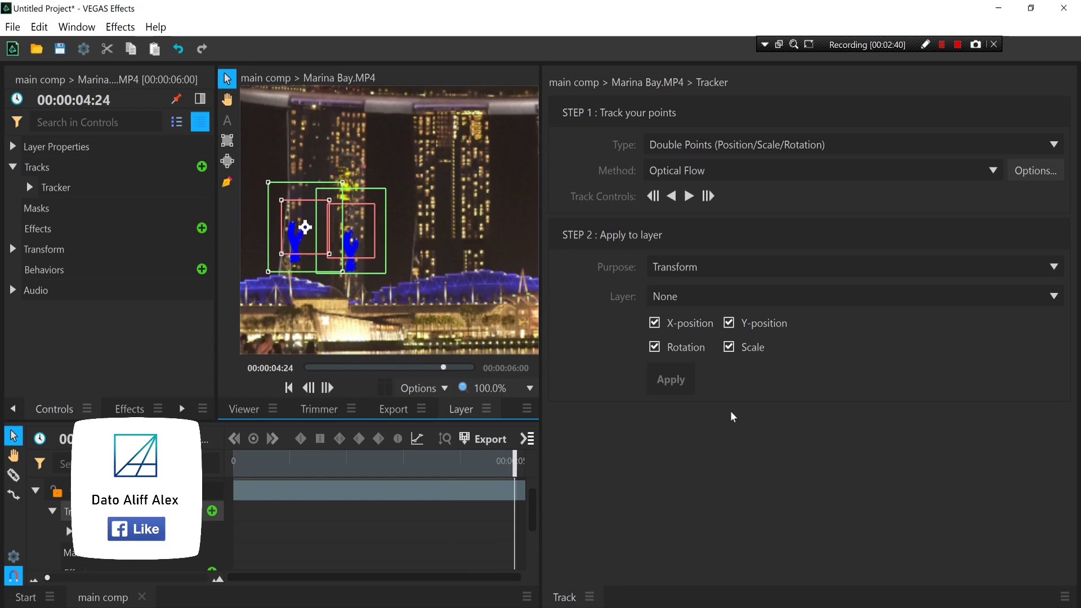
left_click(703, 301)
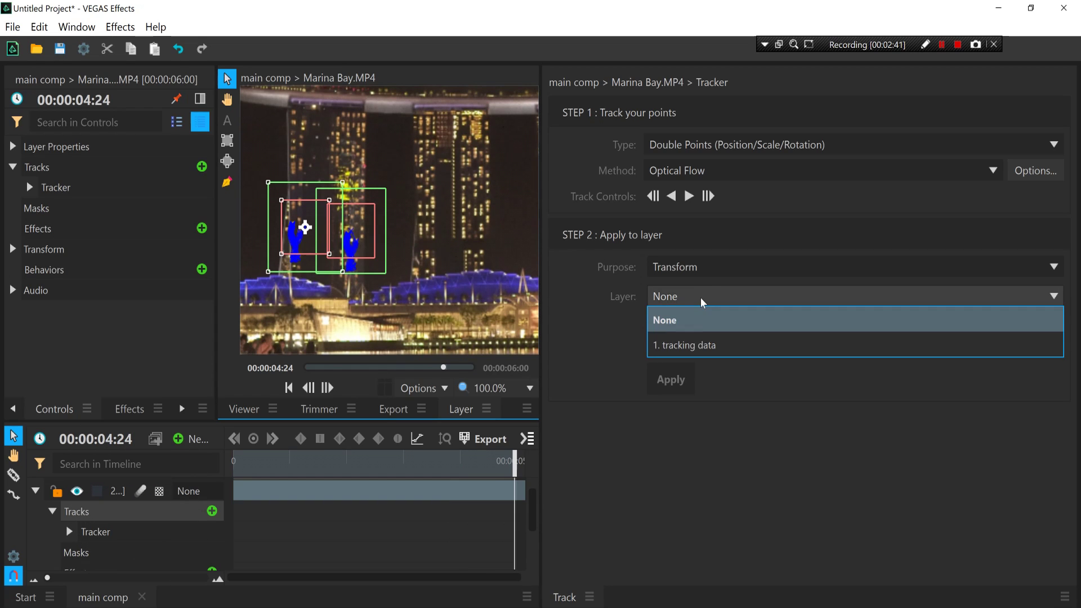
left_click(694, 346)
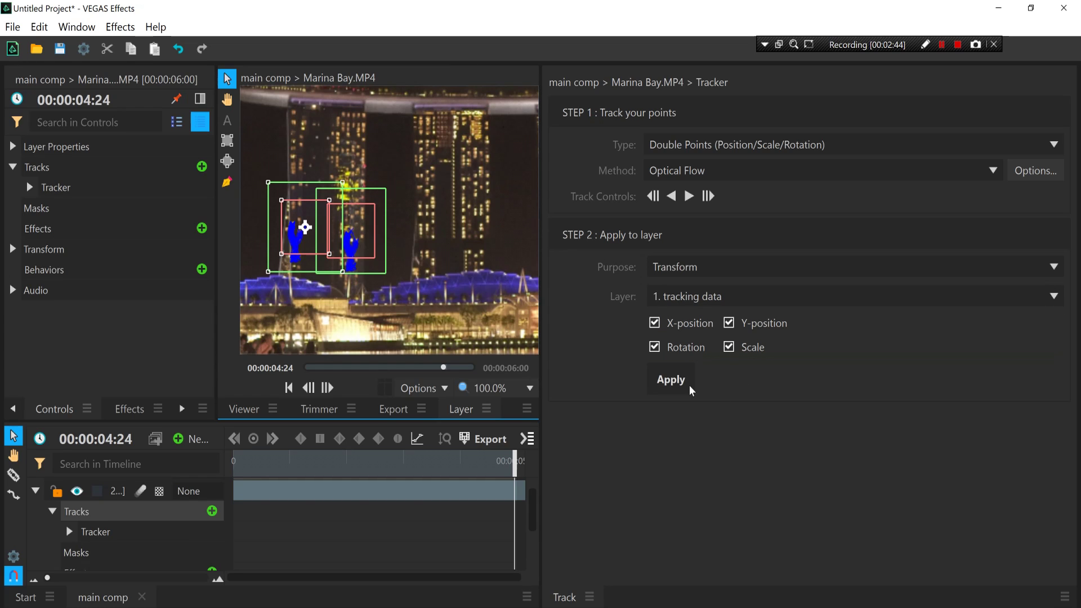
left_click(671, 380)
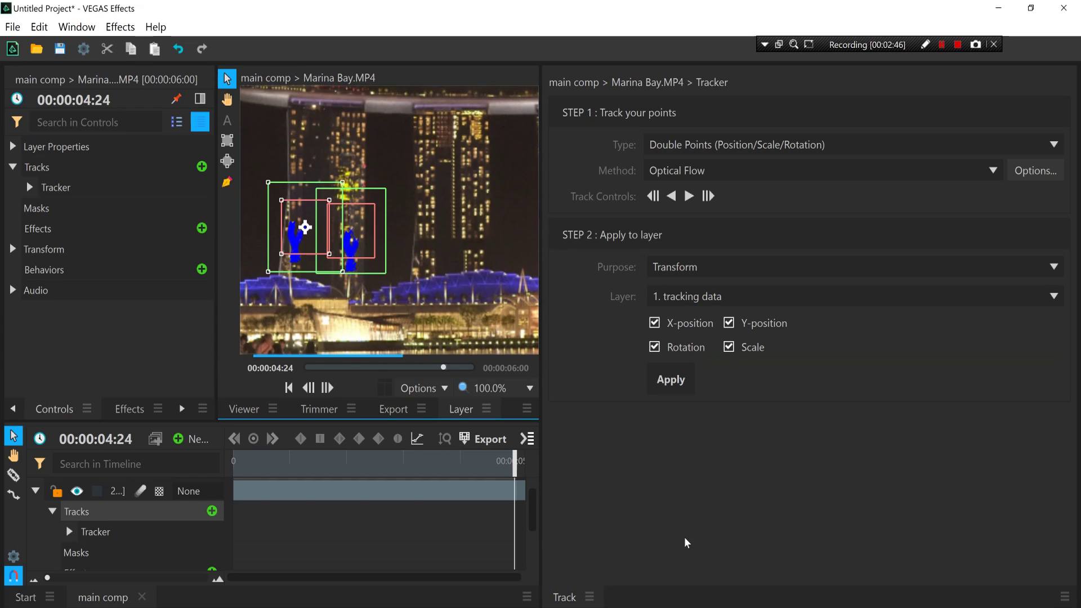
left_click(589, 597)
left_click(622, 563)
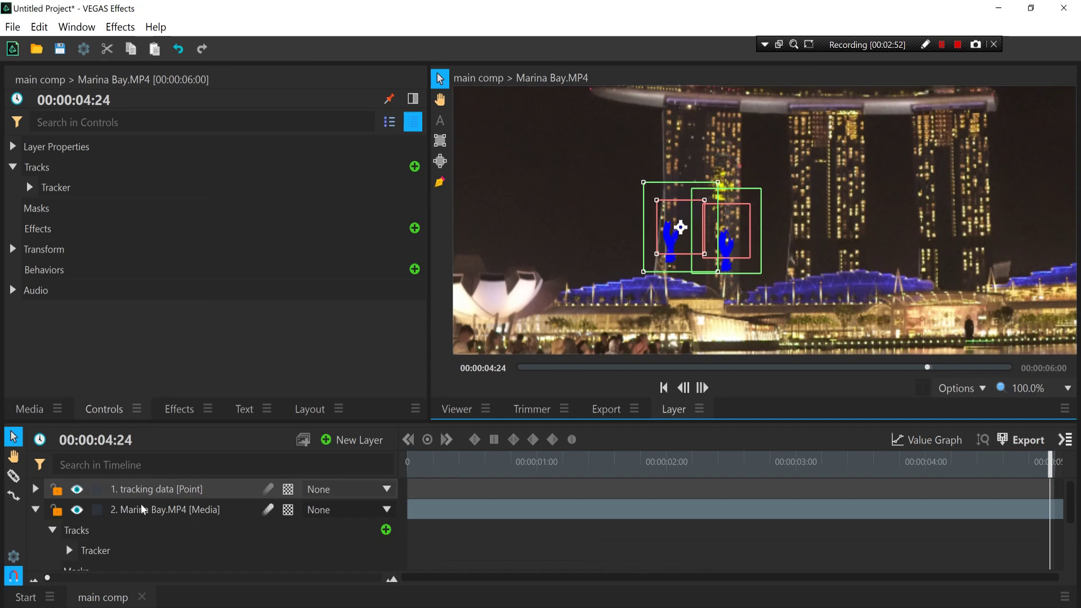
Step: Collapse the Marina Bay layer and pan and zoom the viewer around the tracked towers
left_click(35, 510)
left_click(440, 100)
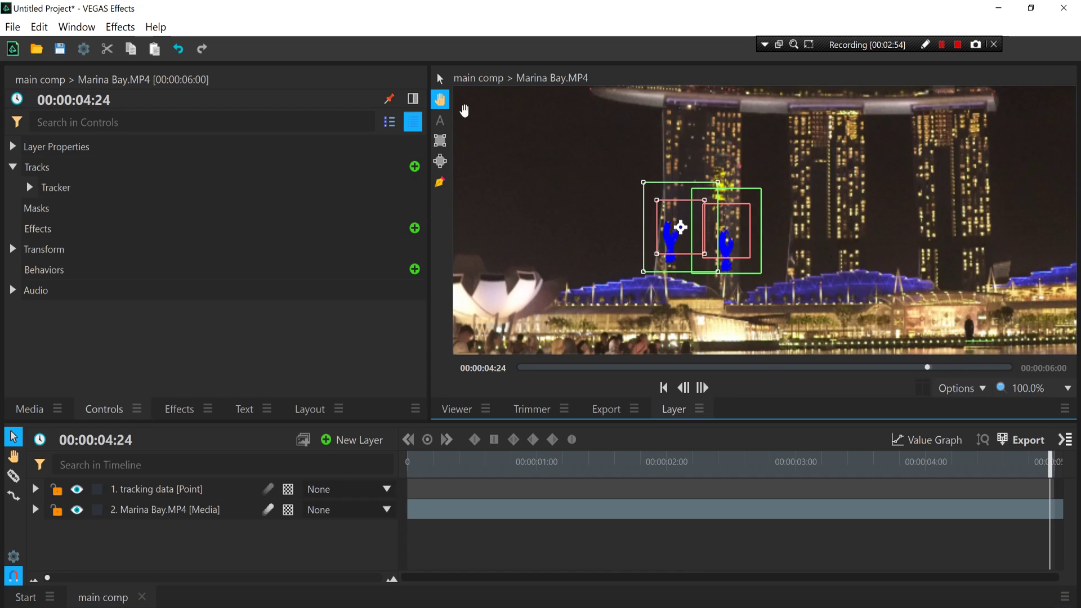
left_click_drag(615, 221, 642, 251)
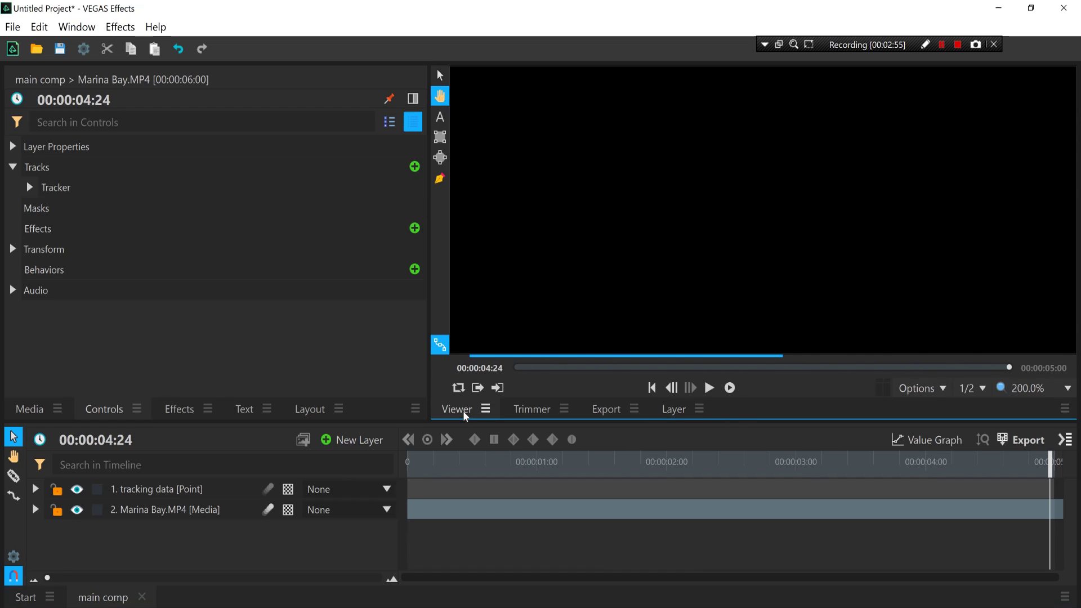
scroll(644, 191, "down", 2)
scroll(647, 211, "up", 4)
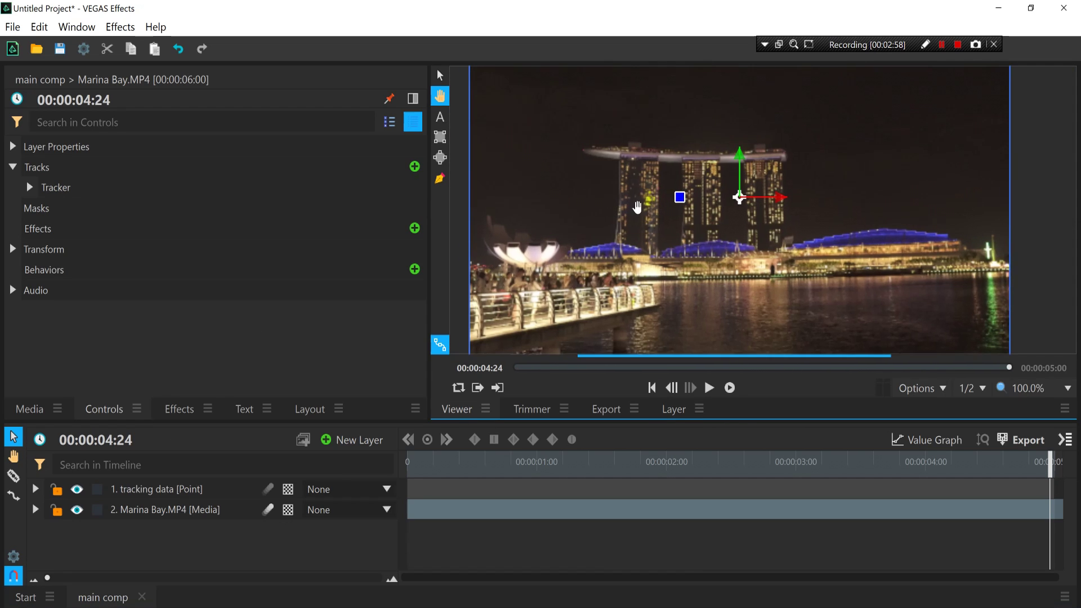
left_click_drag(656, 198, 629, 204)
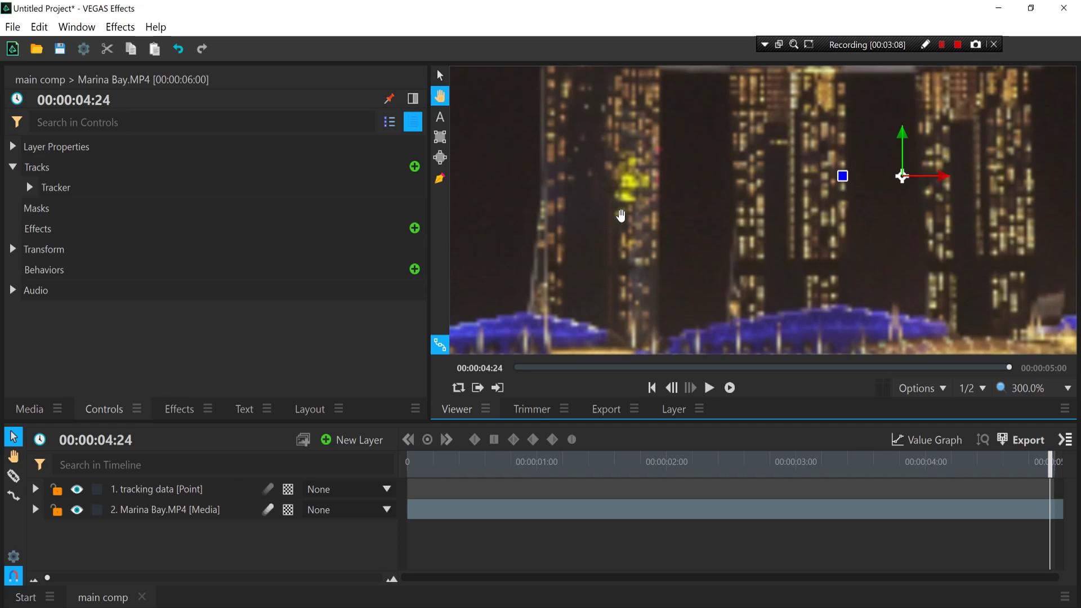
scroll(614, 225, "down", 2)
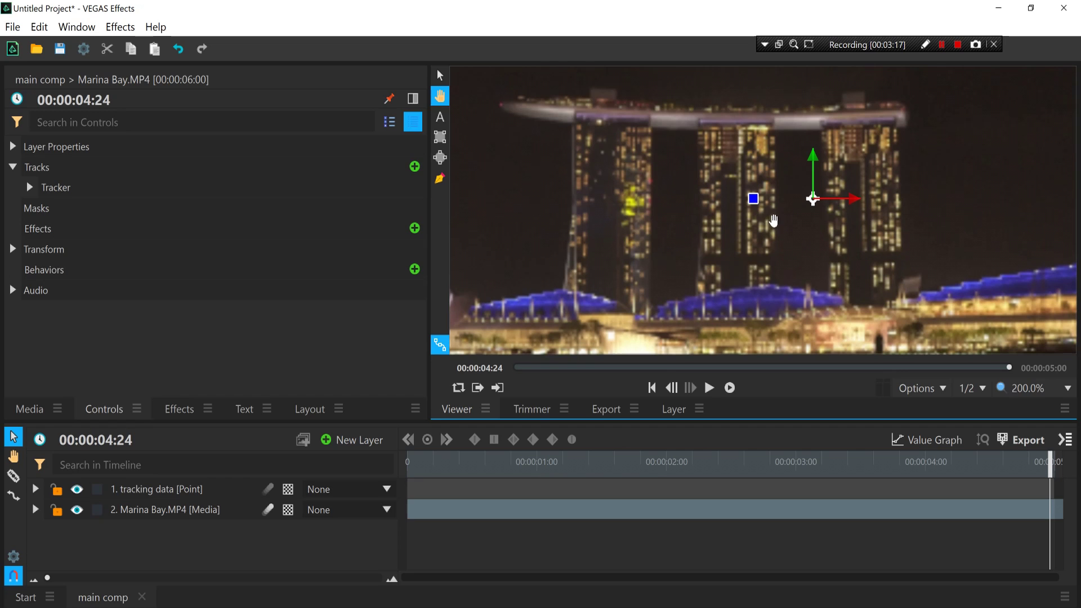
Step: From the Media tab, create a new 1920×1080 composite shot named 'light'
left_click(29, 409)
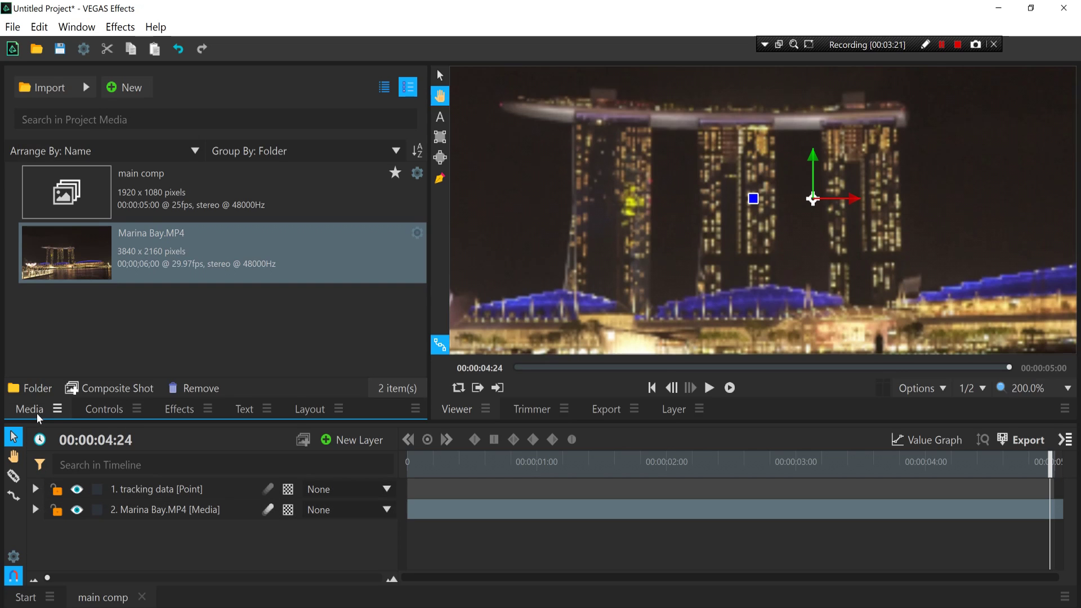
left_click(125, 87)
left_click(169, 107)
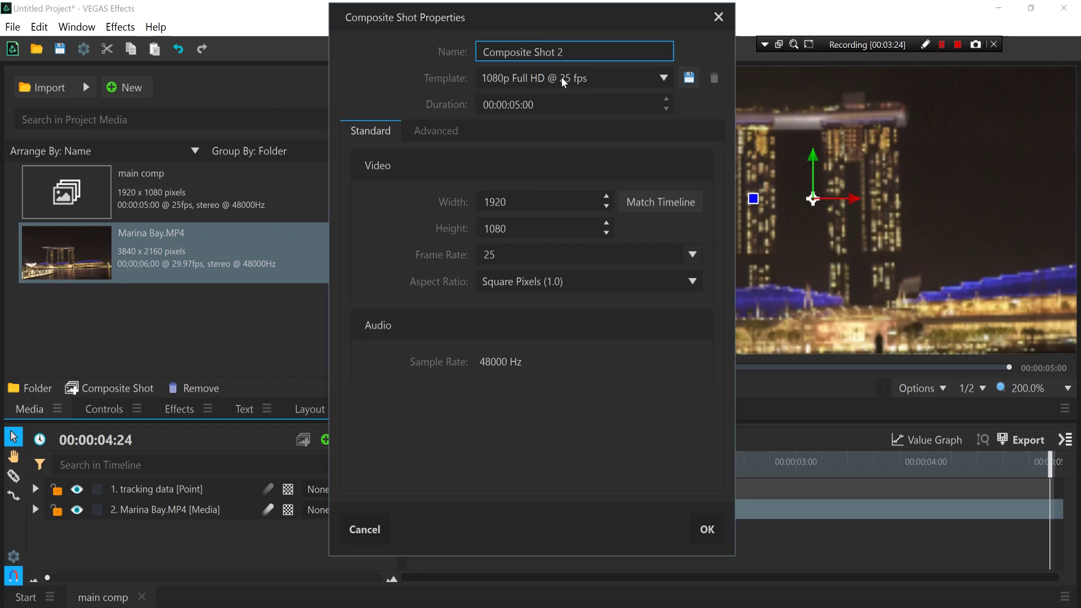
left_click_drag(576, 51, 387, 51)
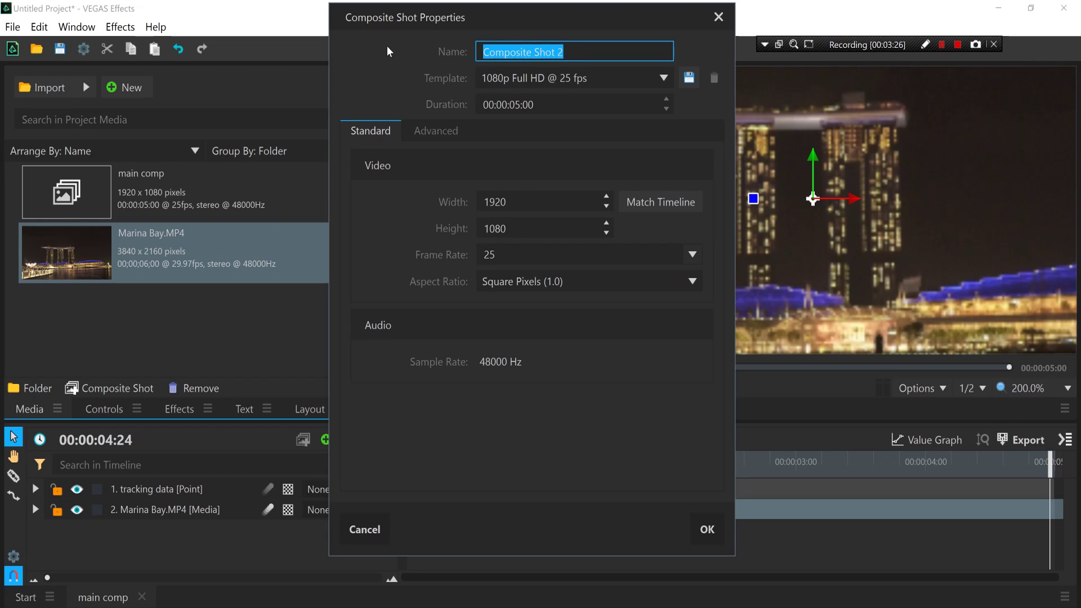
key("BackSpace")
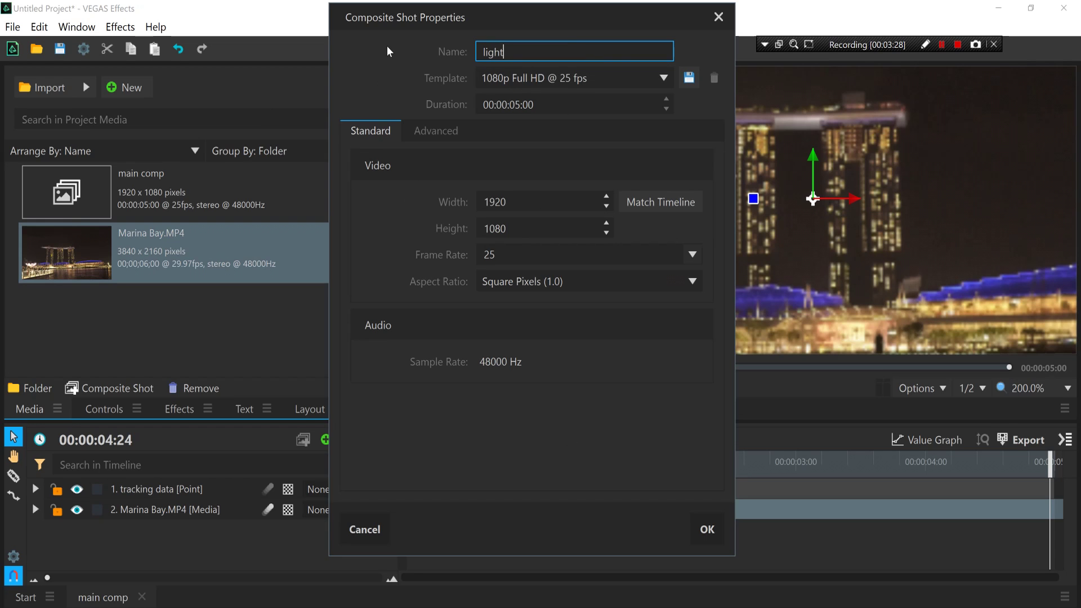
left_click(708, 520)
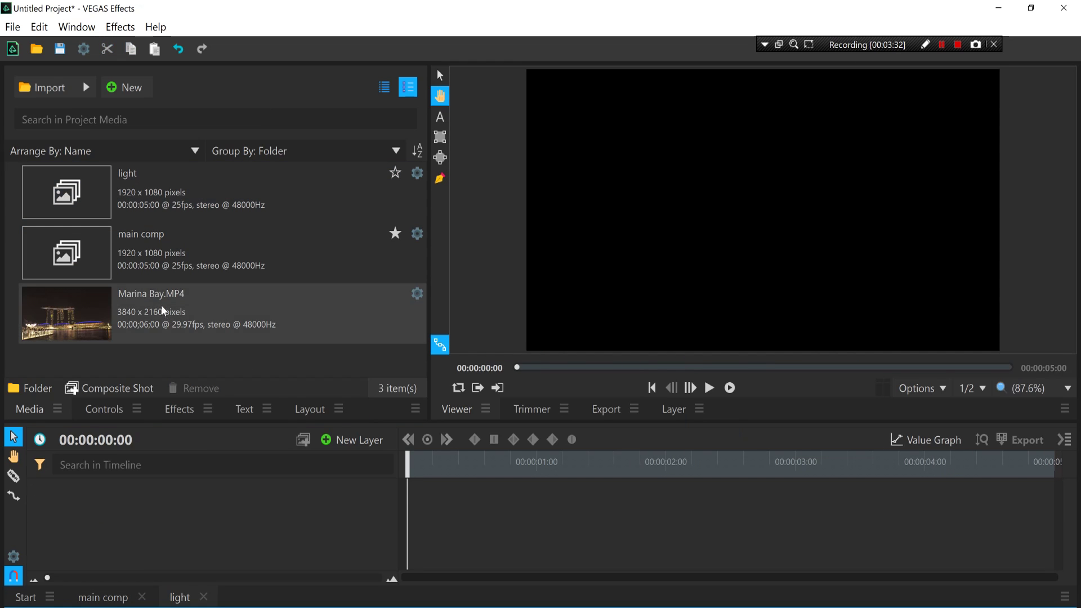
Step: Place Marina Bay.MP4 into the light comp and set its Transform scale to 50%
left_click_drag(163, 310, 295, 505)
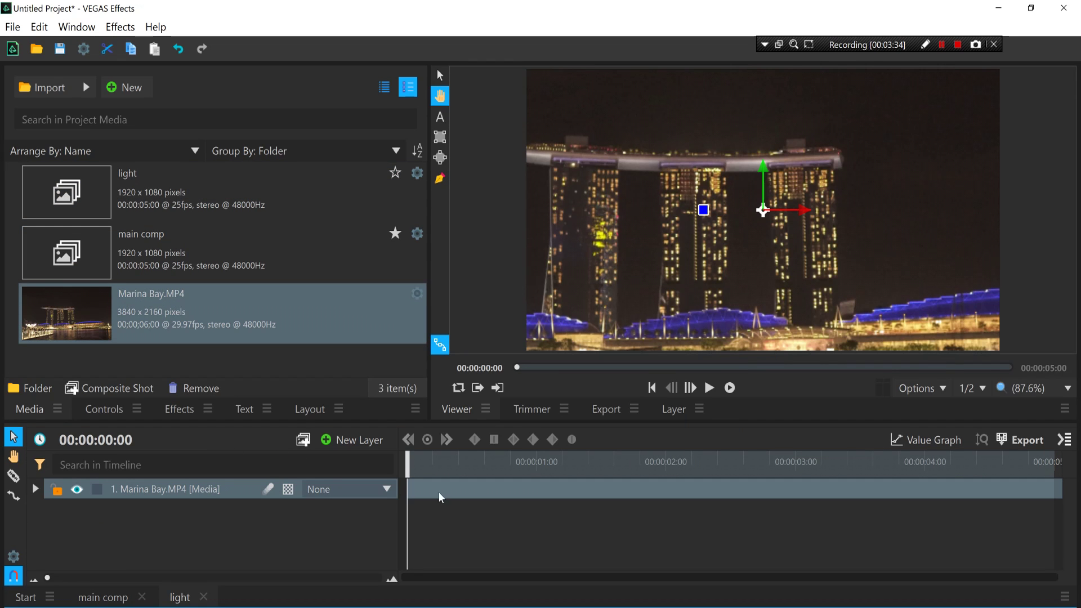
left_click(105, 410)
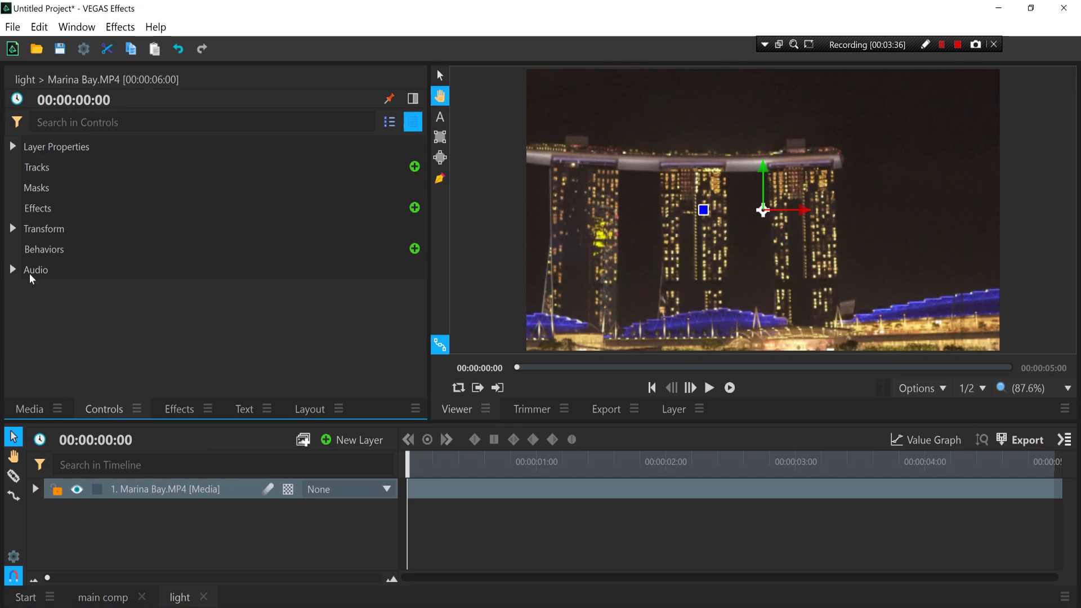
left_click(12, 230)
left_click(358, 308)
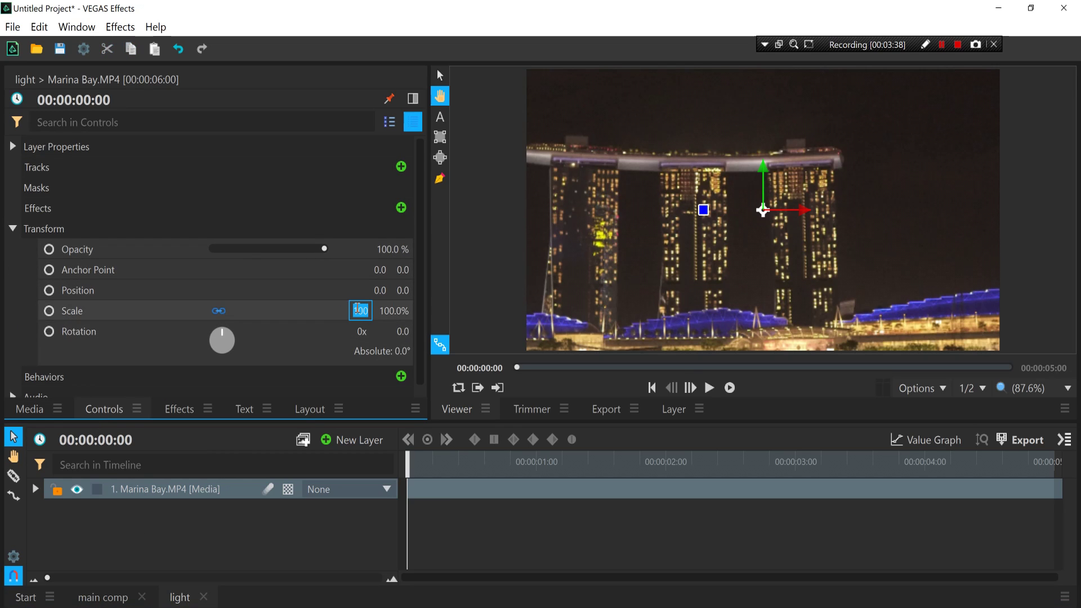
key("Return")
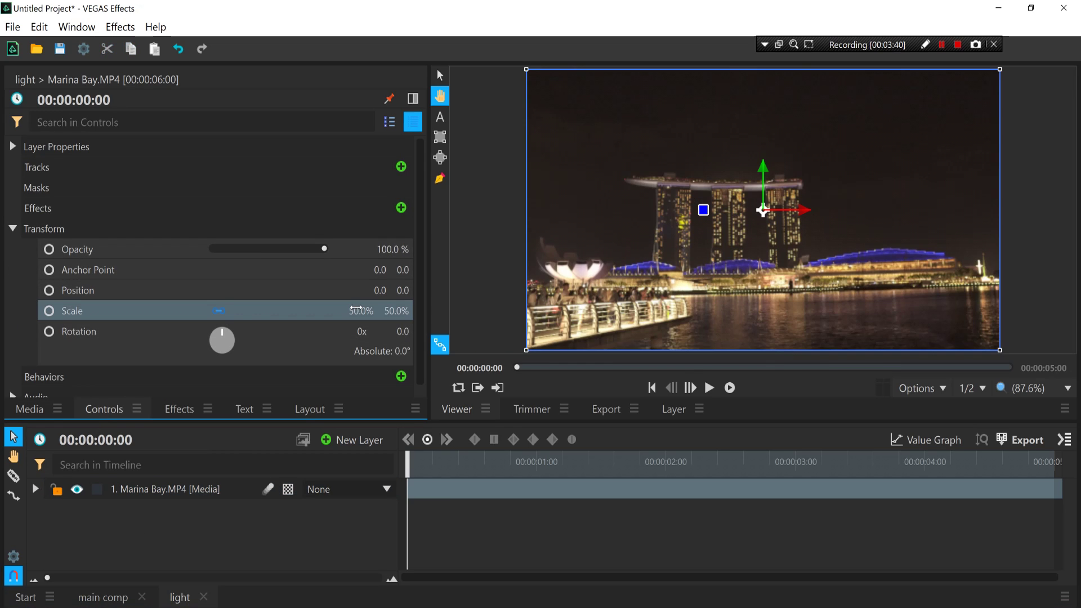
left_click(12, 229)
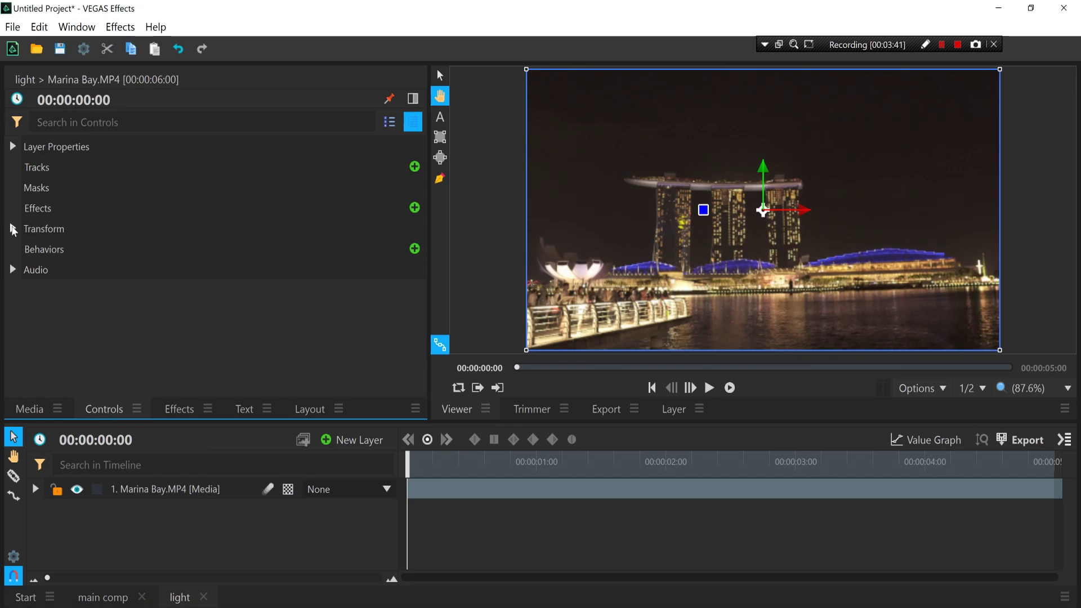
Step: Add Speed to Marina Bay.MP4 at 0.00 and confirm later frames stay frozen
left_click(180, 409)
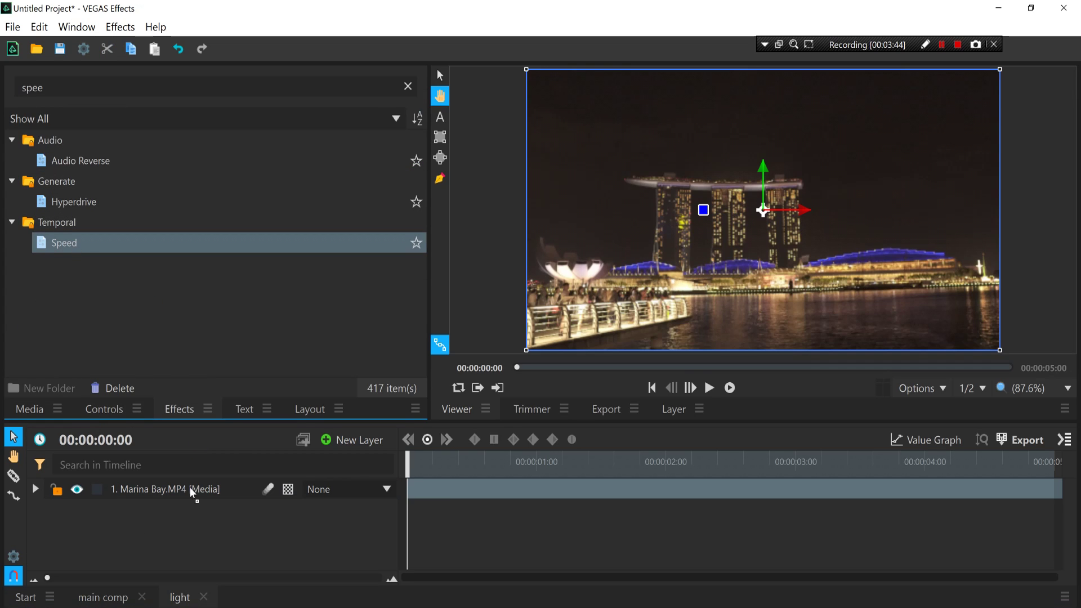
left_click_drag(189, 486, 189, 494)
left_click(102, 407)
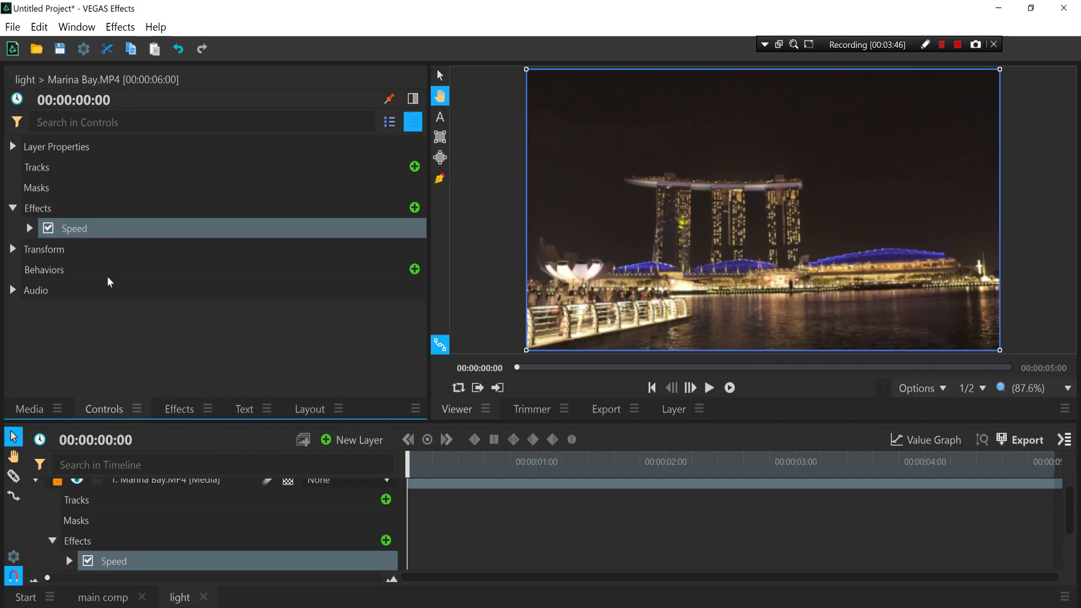
left_click(28, 227)
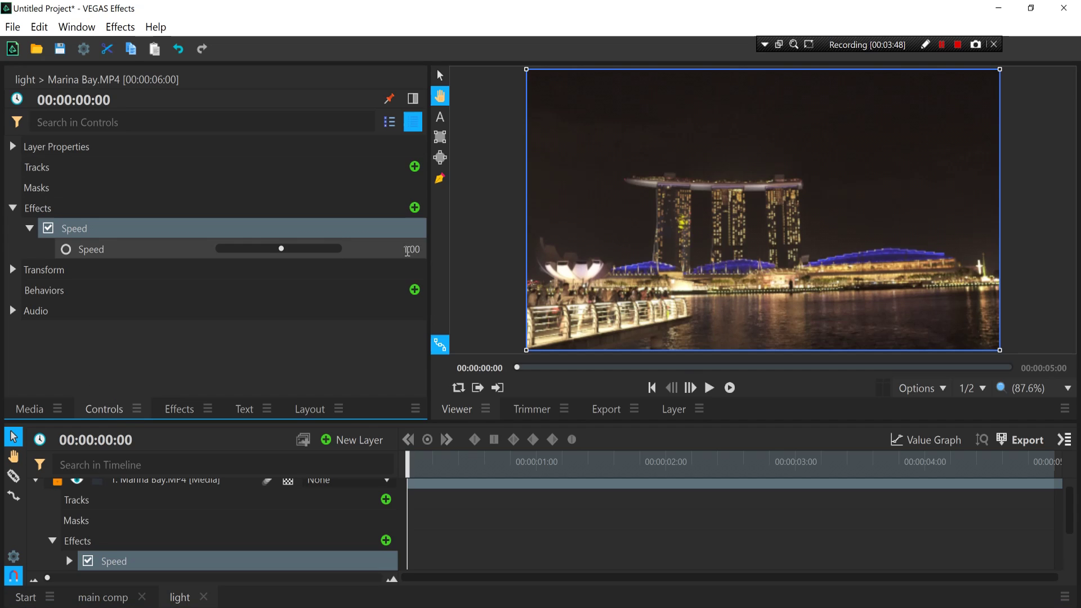
key("Return")
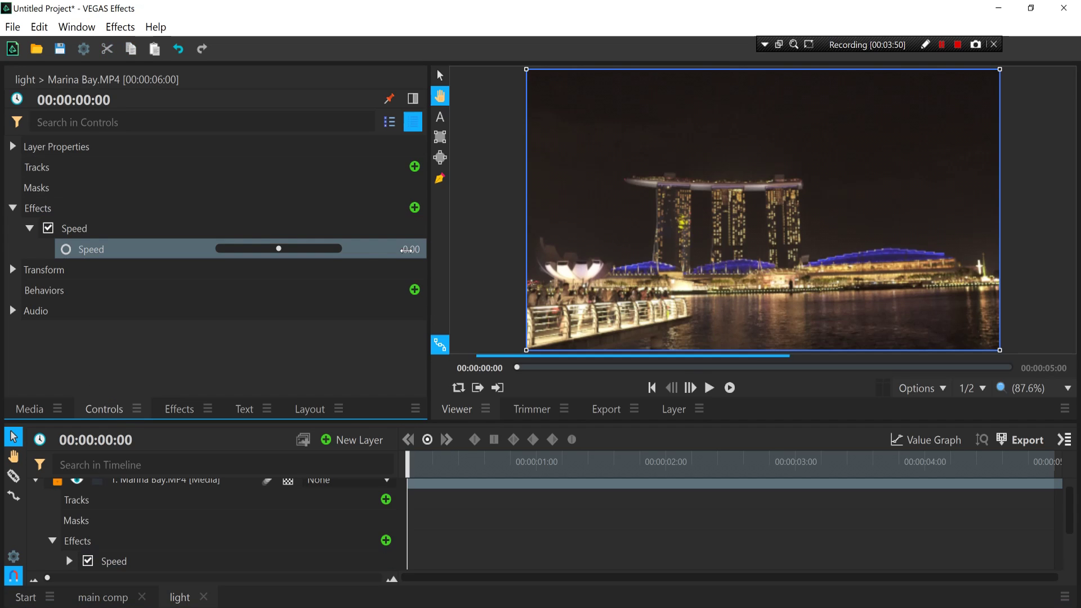
mouse_move(407, 464)
left_mouse_down()
mouse_move(556, 465)
mouse_move(407, 465)
left_mouse_up()
left_click(35, 489)
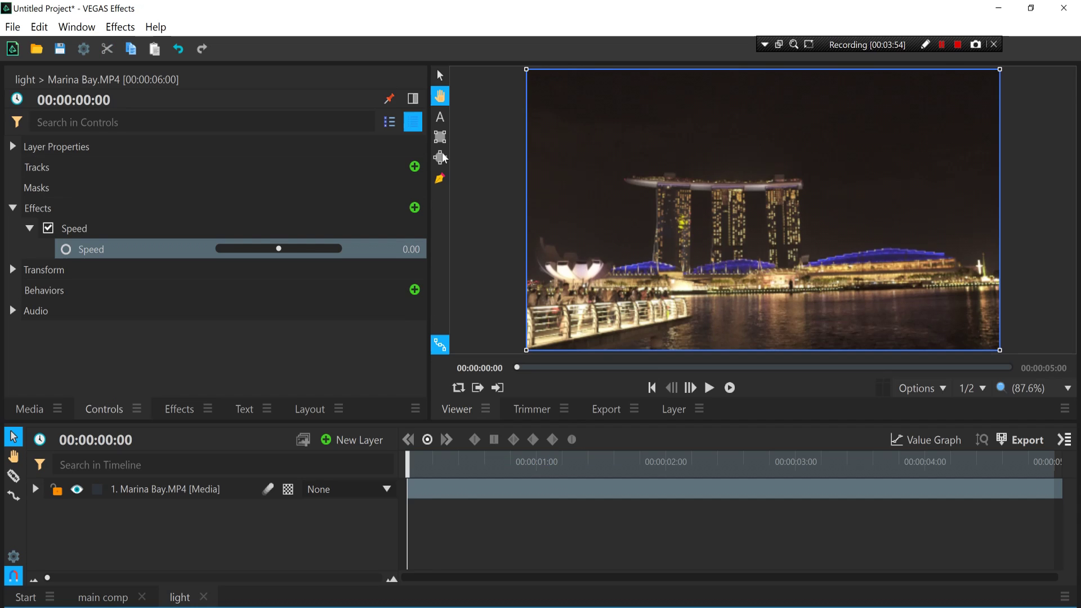
Step: Zoom in on the towers and draw a closed four-point rectangle mask around one lit window patch
left_click(443, 180)
scroll(653, 217, "up", 5)
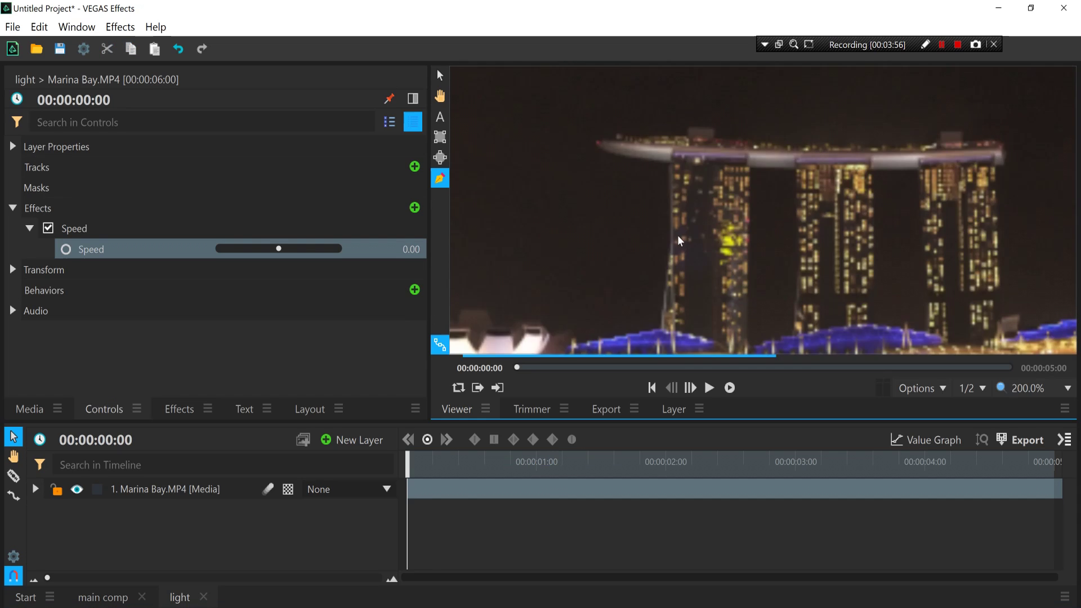
left_click(440, 96)
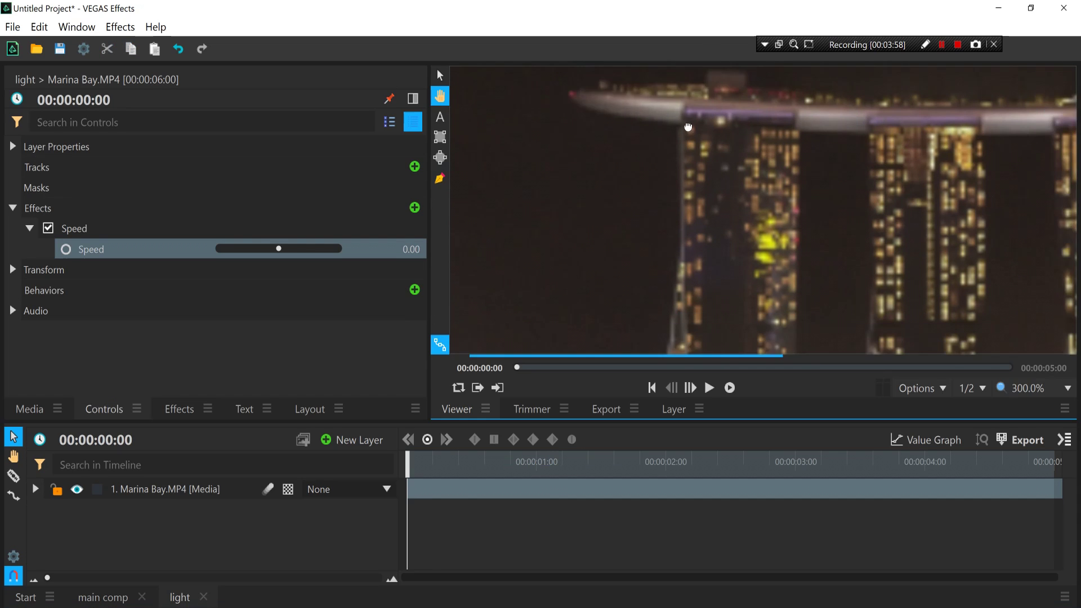
scroll(767, 231, "up", 2)
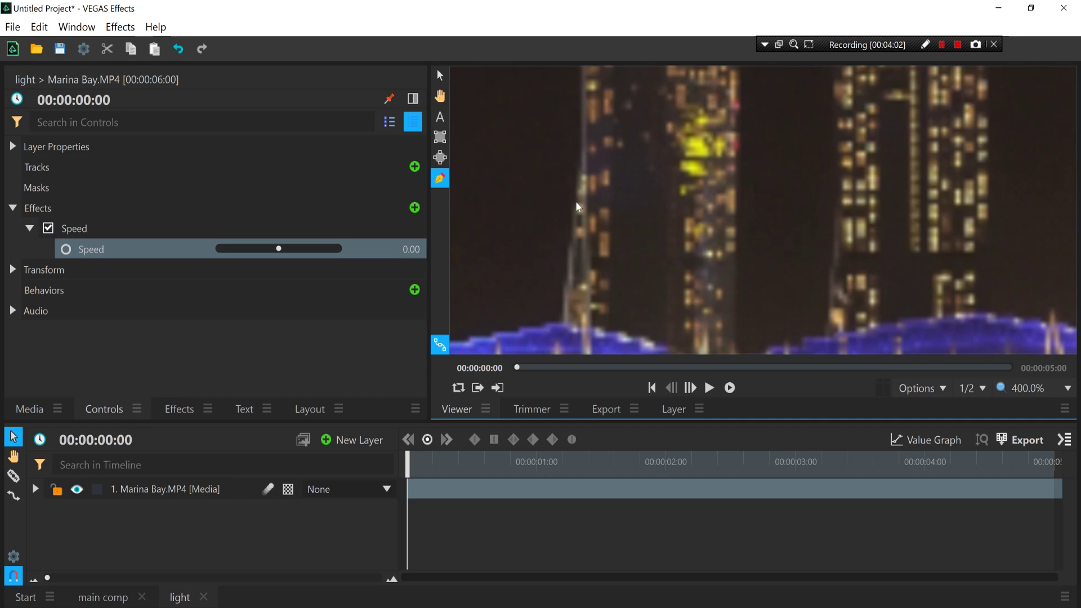
left_click(684, 215)
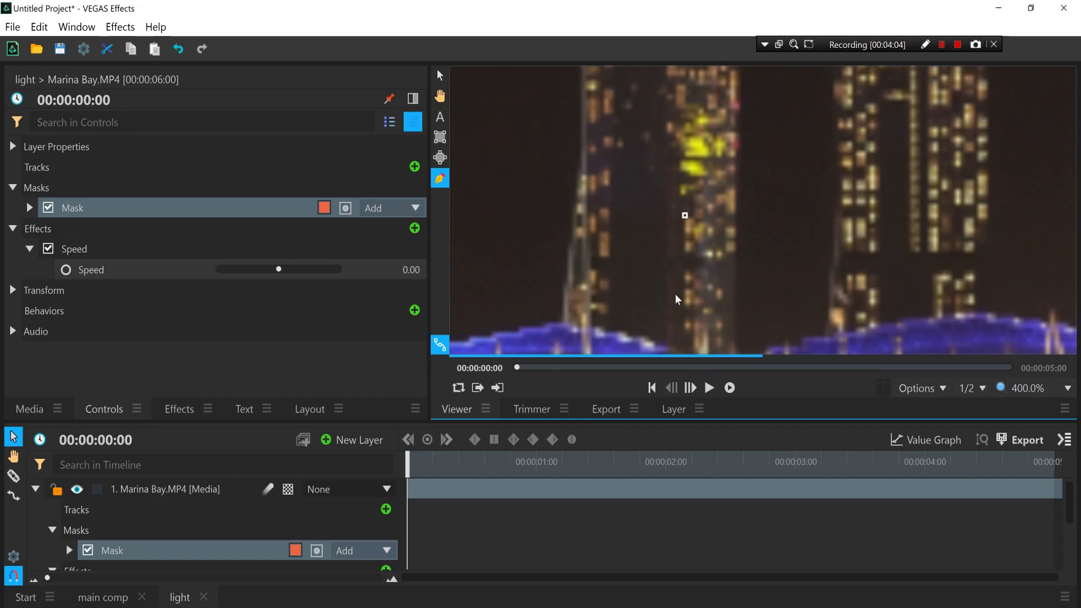
left_click(684, 305)
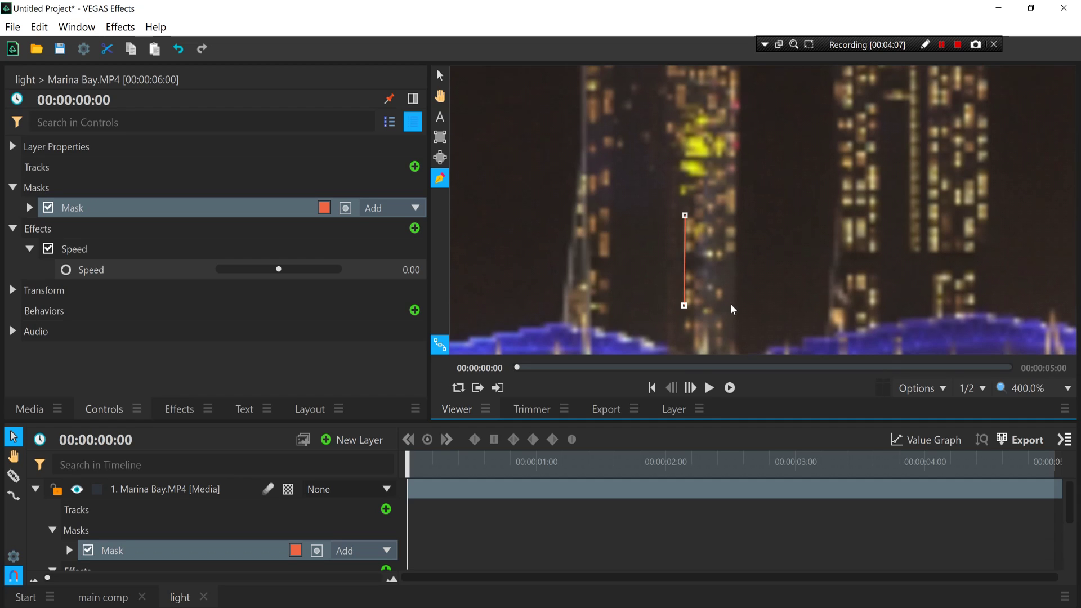
left_click(731, 304)
left_click(730, 219)
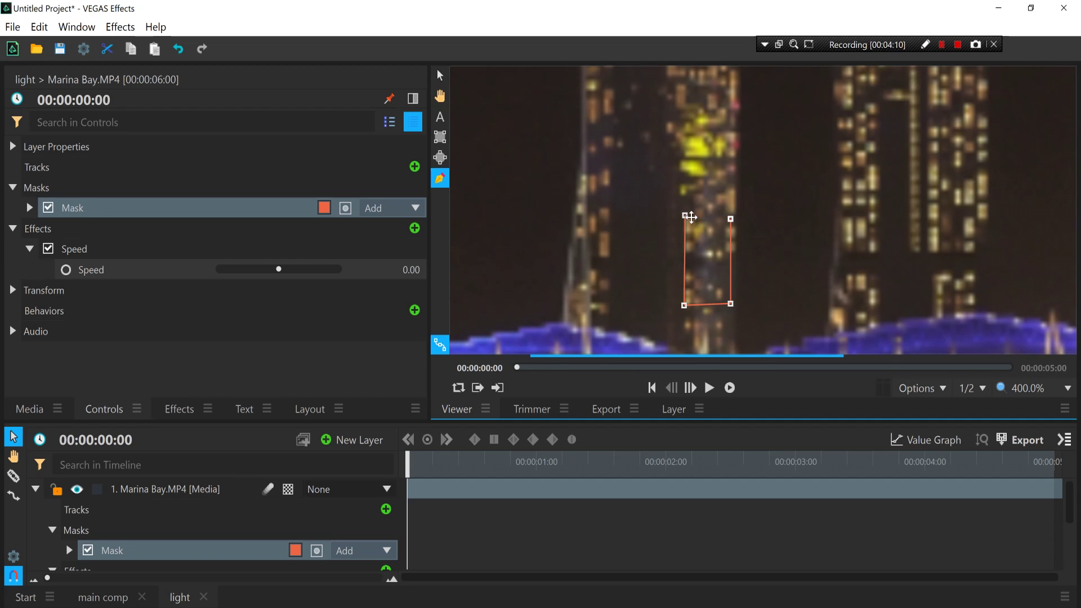
left_click(690, 216)
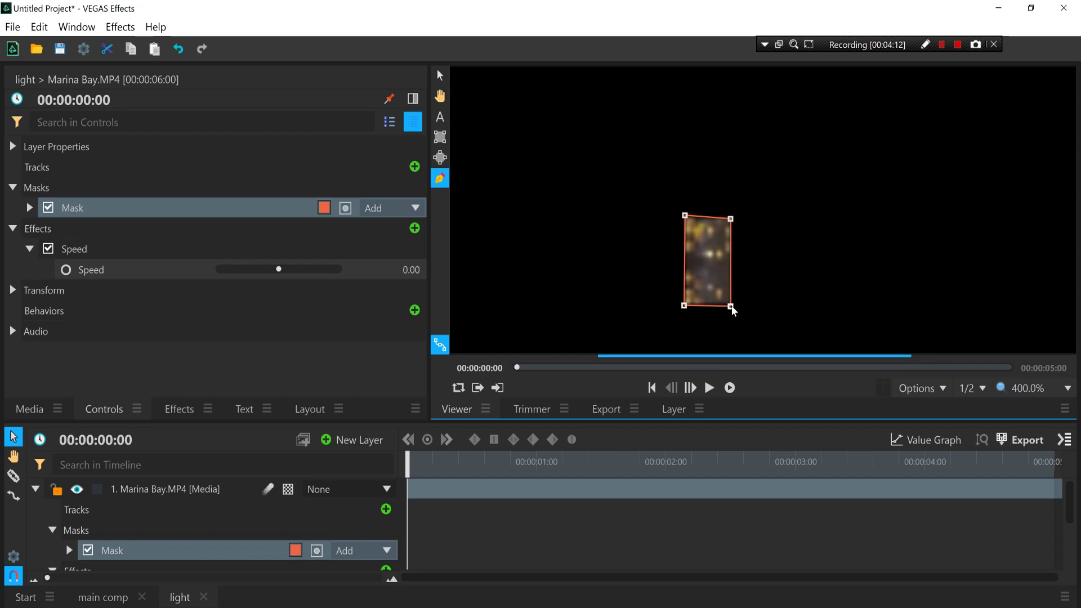
left_click_drag(730, 218, 730, 216)
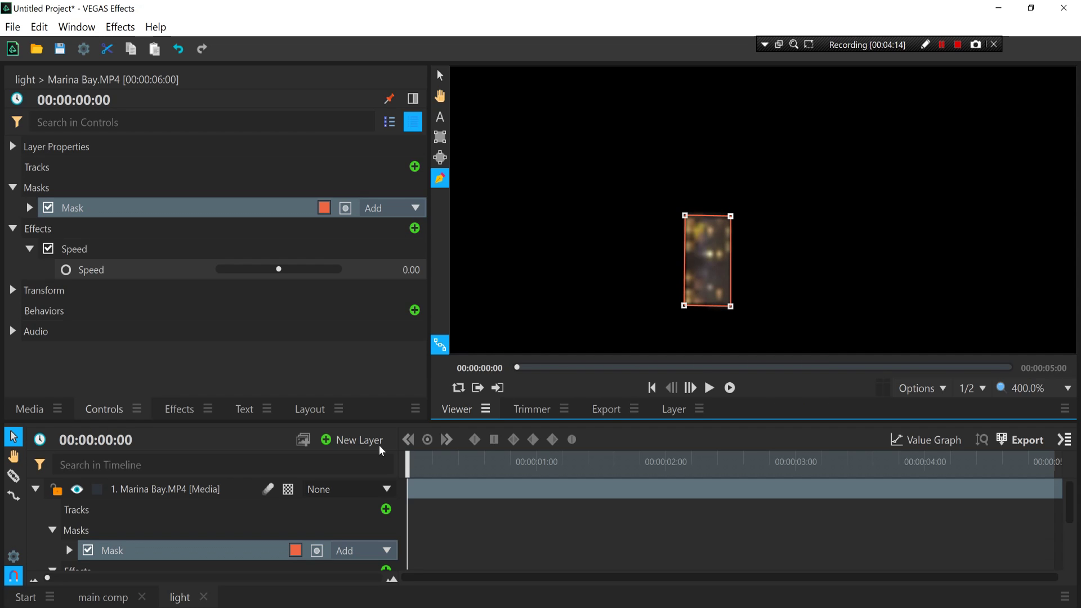
left_click(35, 489)
left_click(224, 515)
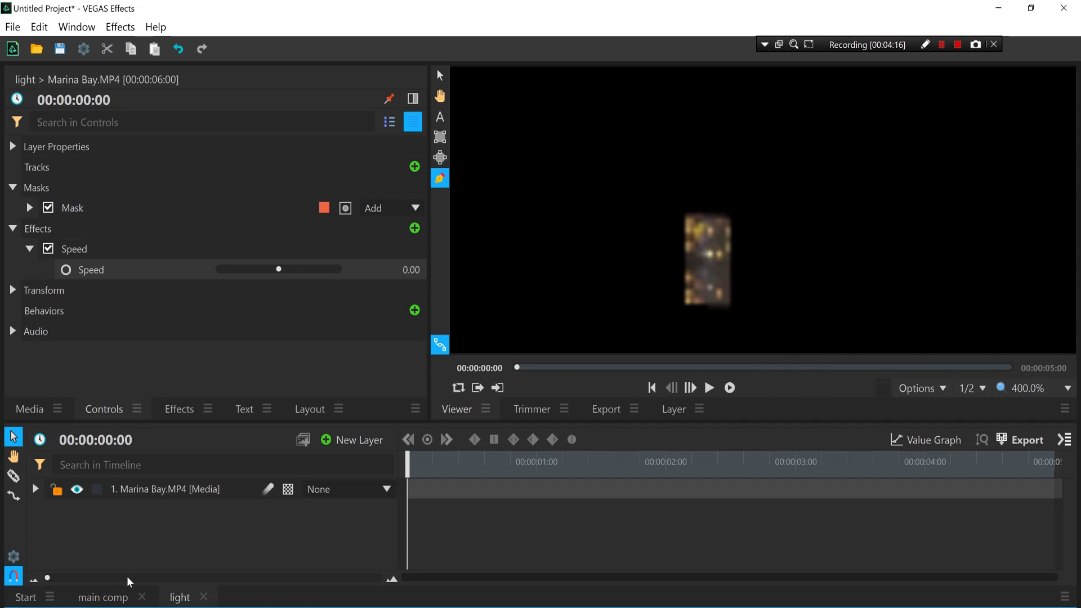
Step: Place the light comp into the main comp timeline as a new layer
left_click(102, 598)
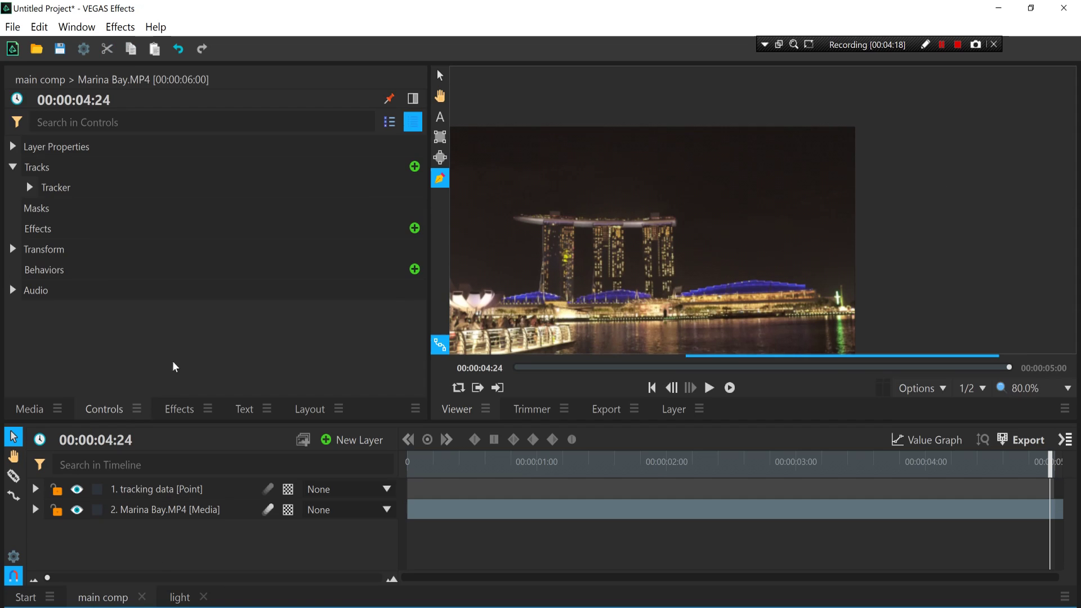
left_click(22, 410)
left_click_drag(66, 191, 238, 496)
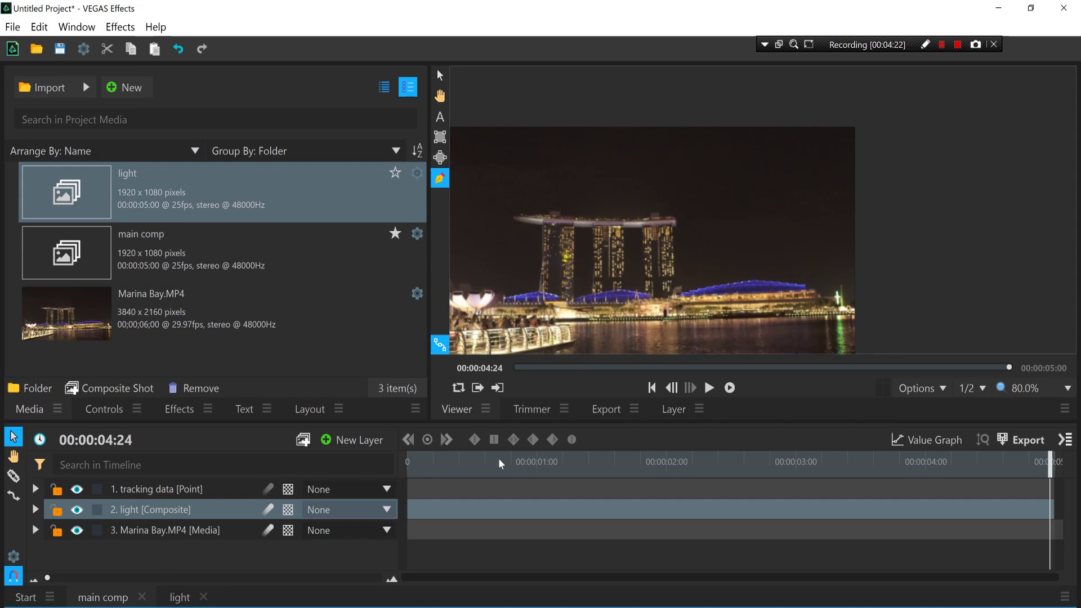
left_click(494, 462)
Step: At the first frame, shift the light layer slightly left in the viewer
left_click_drag(460, 462, 408, 462)
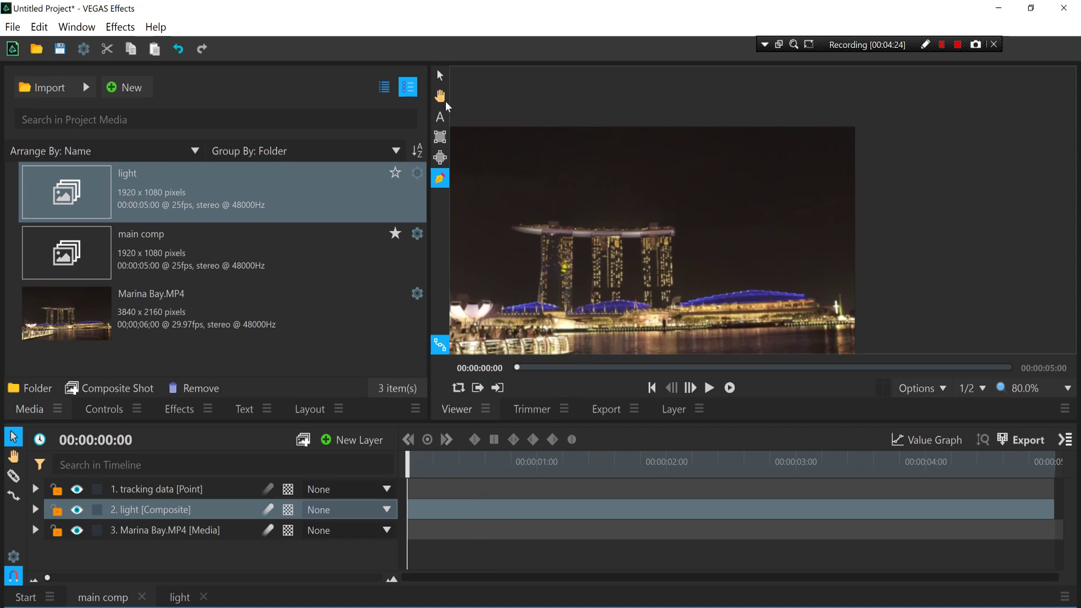
left_click(440, 75)
scroll(713, 266, "up", 1)
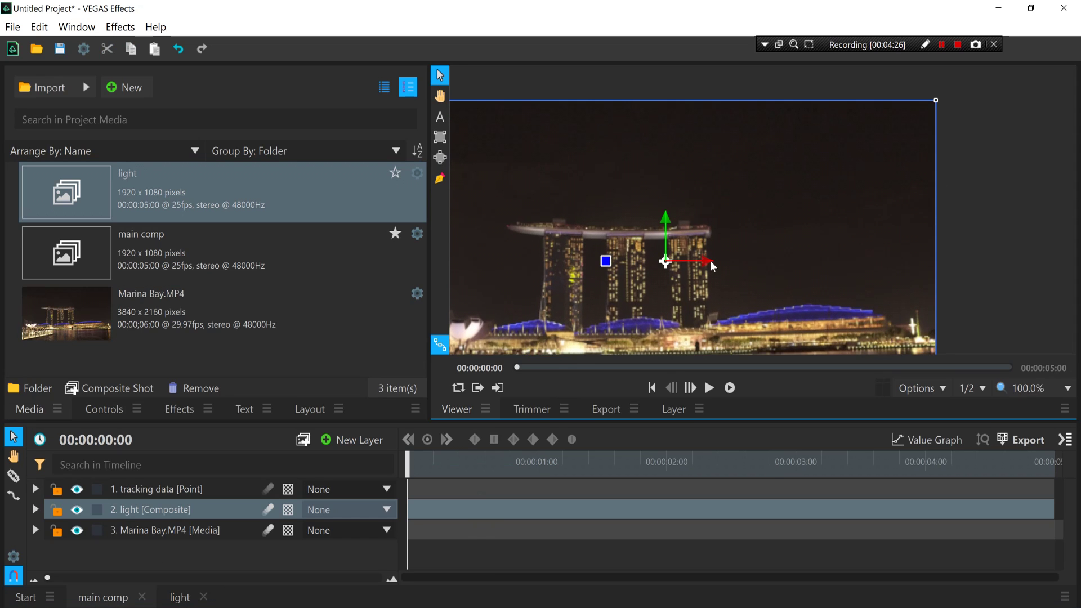
left_click_drag(710, 266, 688, 269)
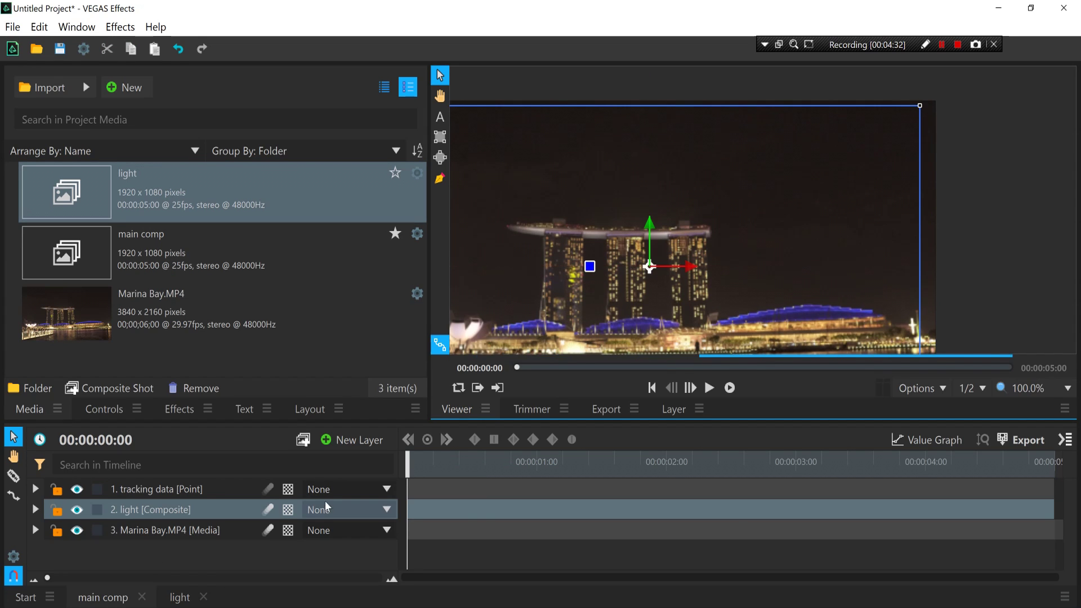
Step: Duplicate the light layer as light[2], move it upward, and zoom the viewer back to 100%
left_click(227, 512)
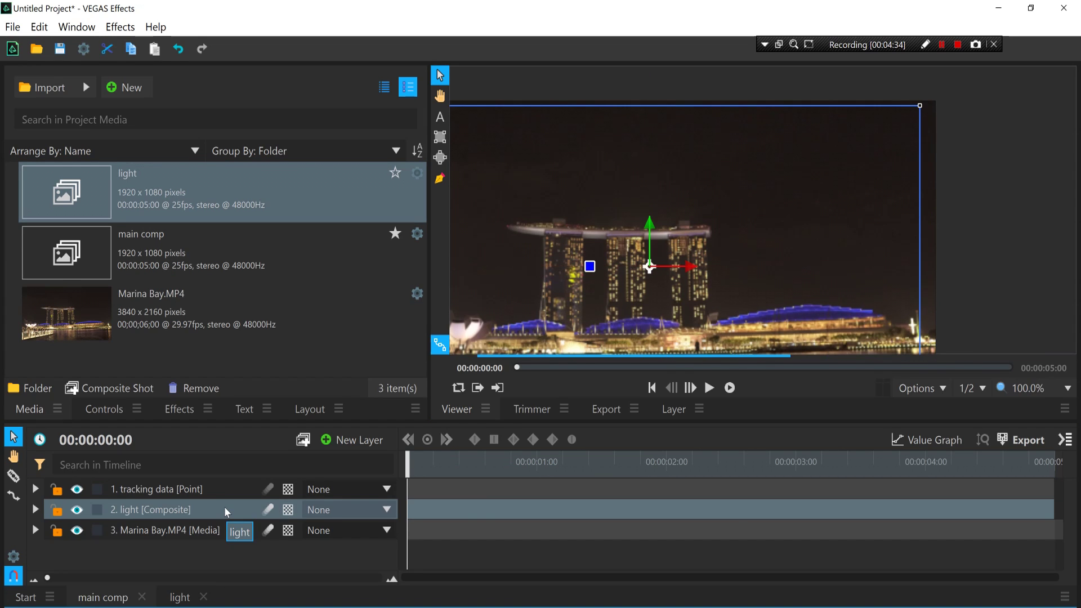
key("ctrl+d")
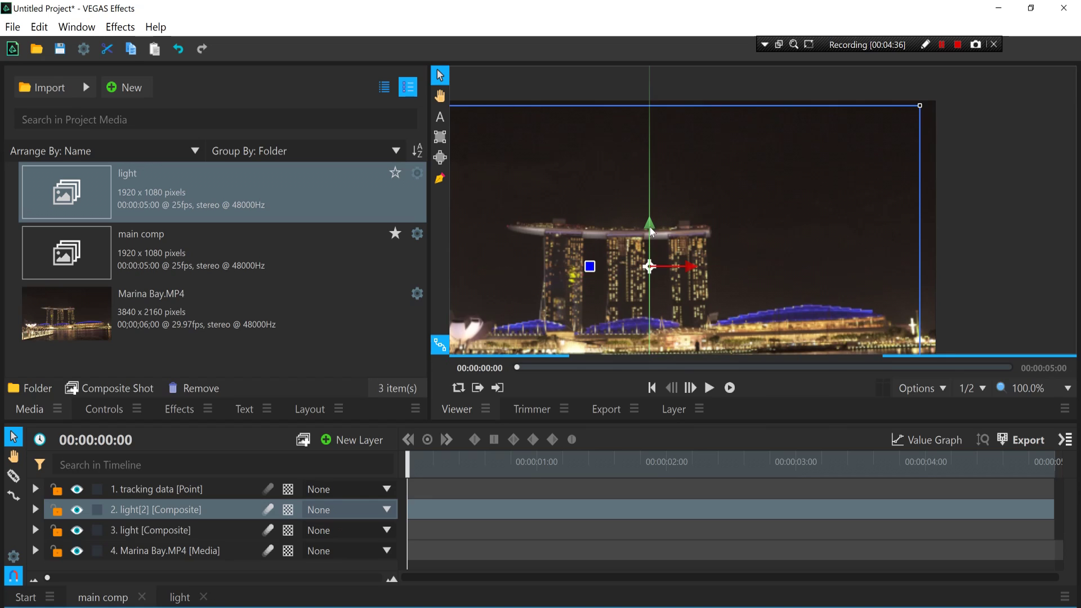
left_click_drag(647, 231, 647, 202)
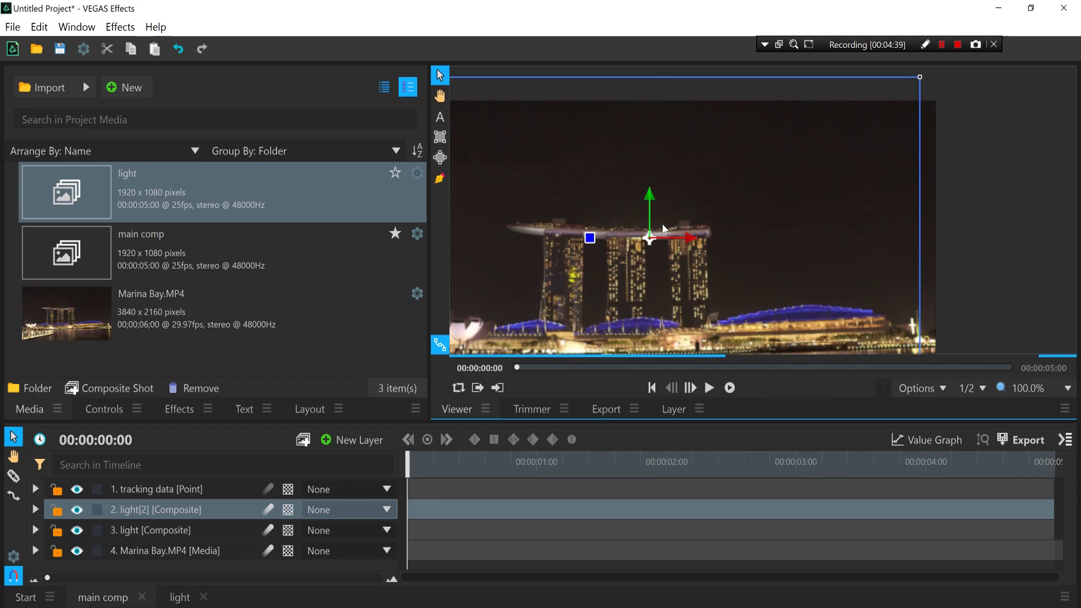
left_click_drag(649, 197, 650, 199)
scroll(576, 281, "up", 2)
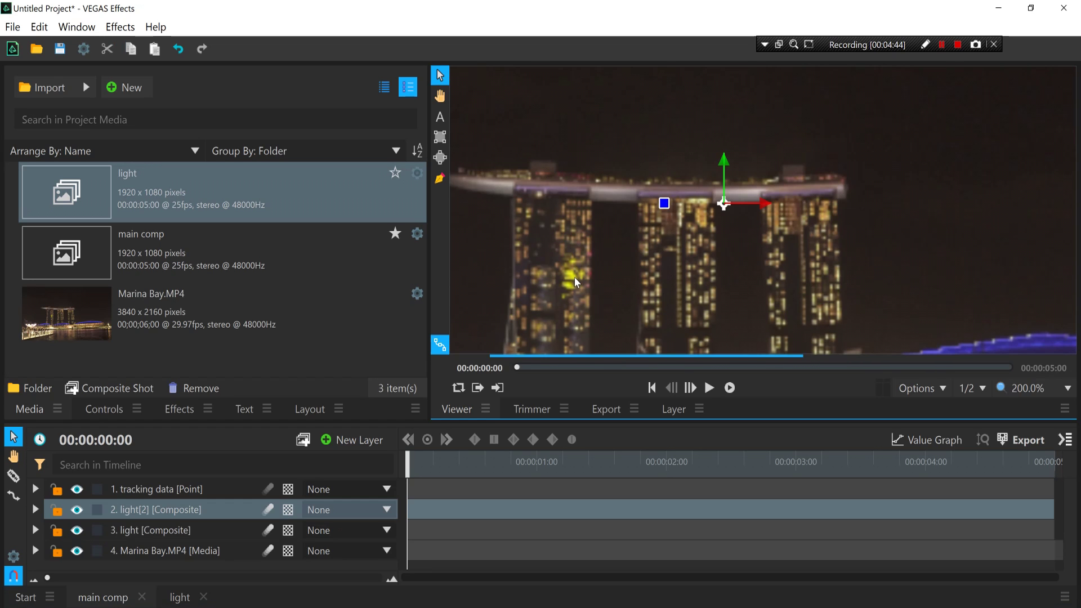
scroll(549, 189, "down", 2)
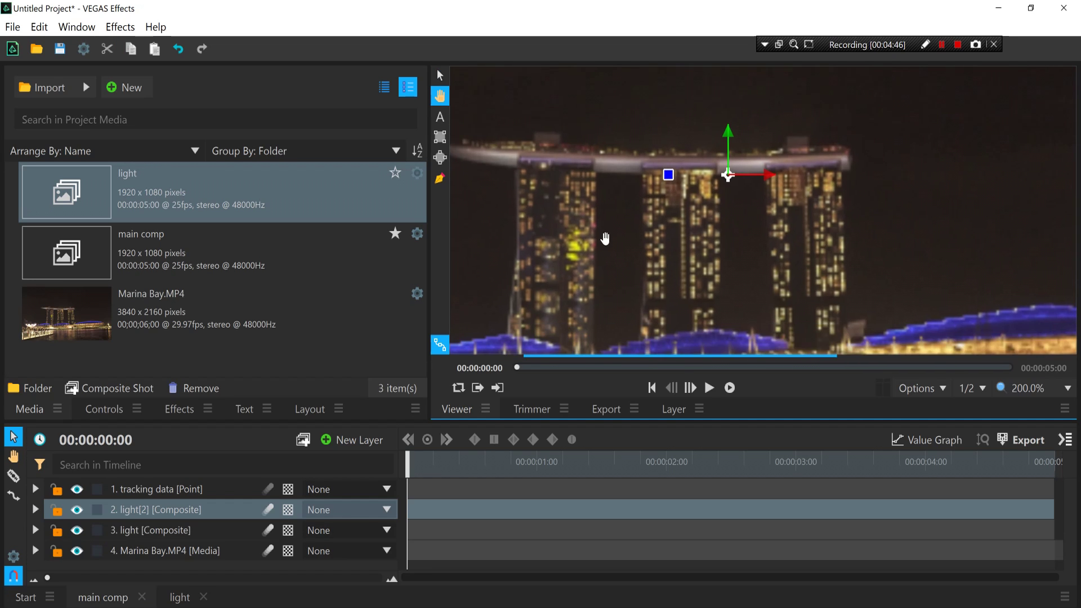
scroll(636, 264, "up", 2)
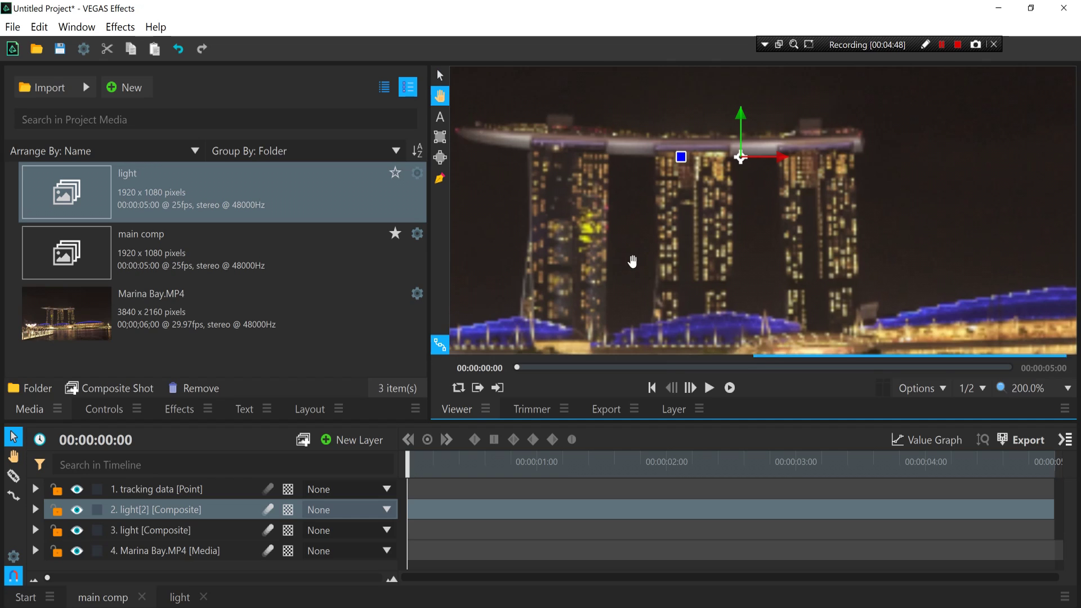
scroll(616, 236, "down", 2)
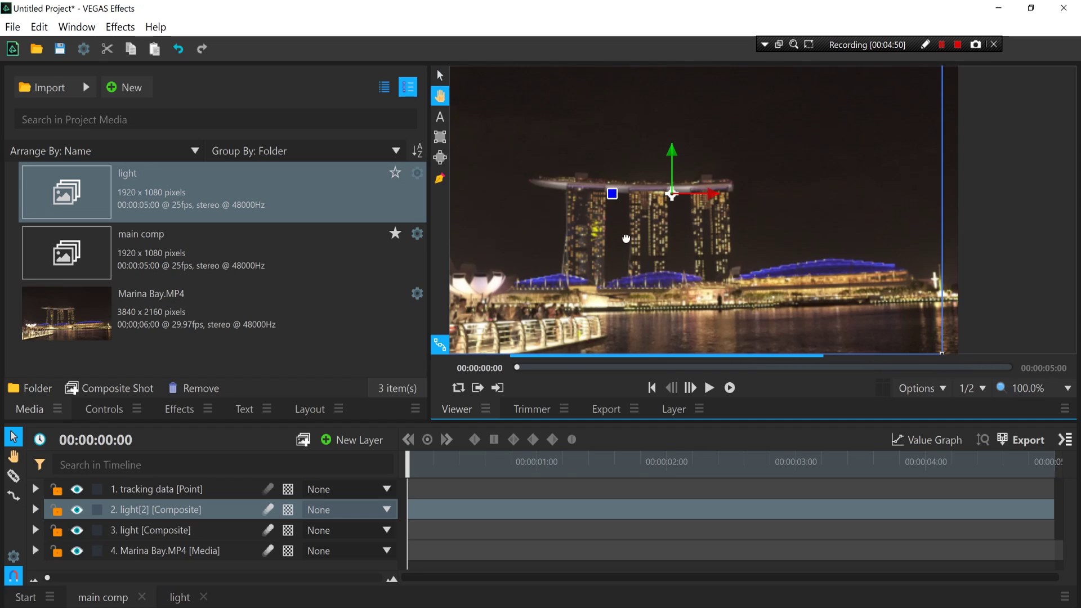
scroll(602, 233, "up", 1)
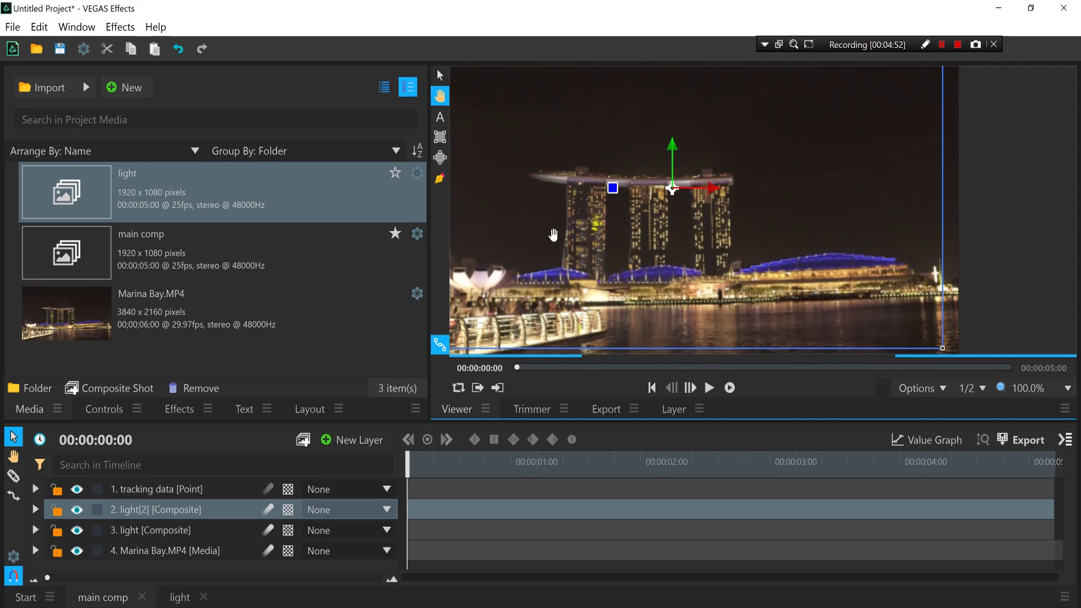
Step: Parent light[2] and light to '1. tracking data' and move the playhead to 00:00:00:08
left_click(331, 511)
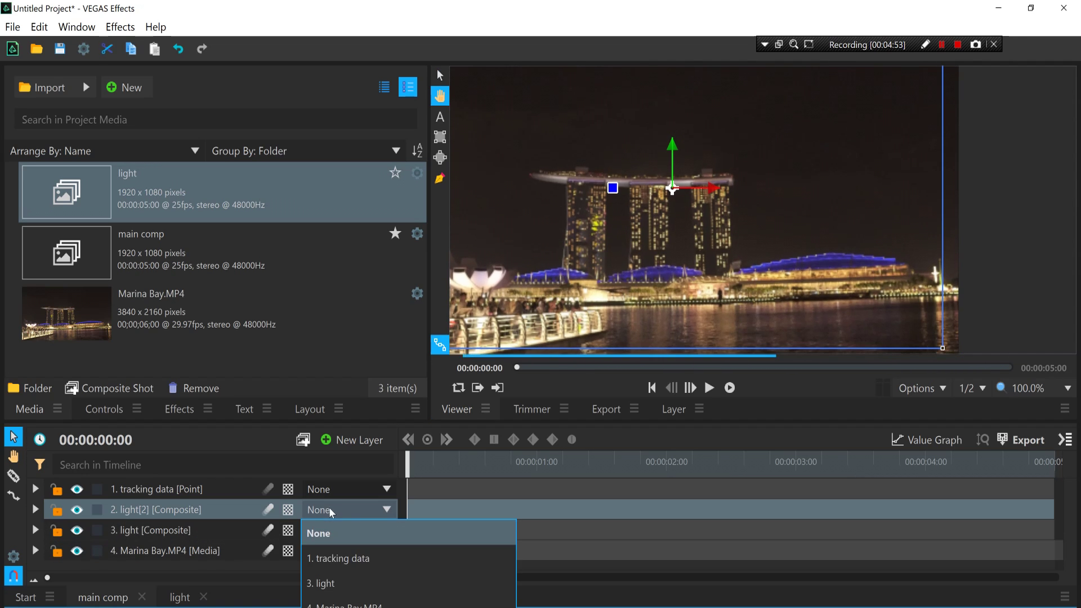
left_click(369, 568)
left_click(345, 530)
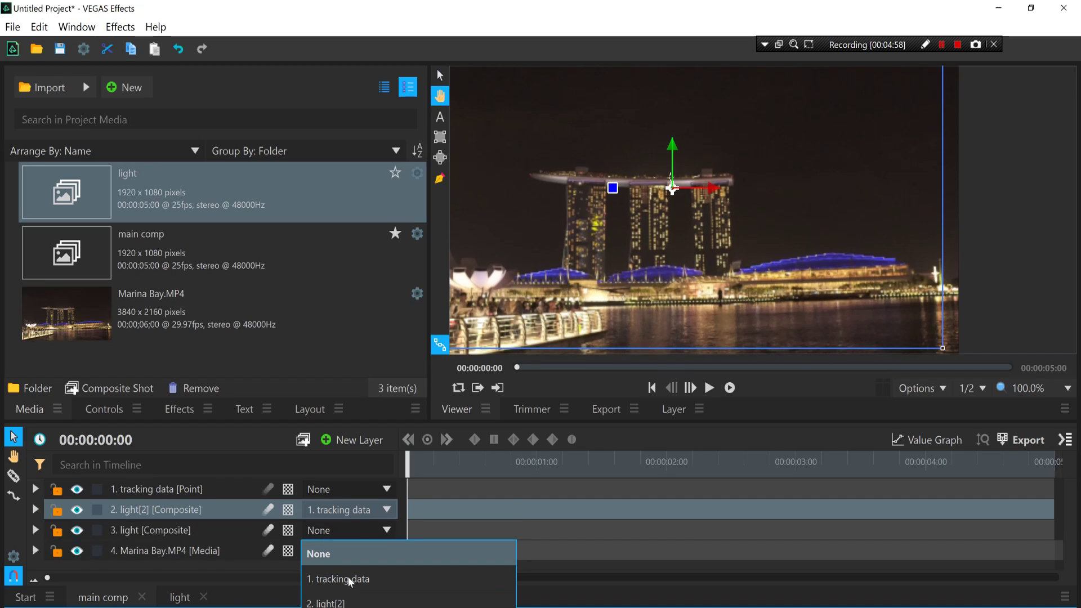
left_click(372, 579)
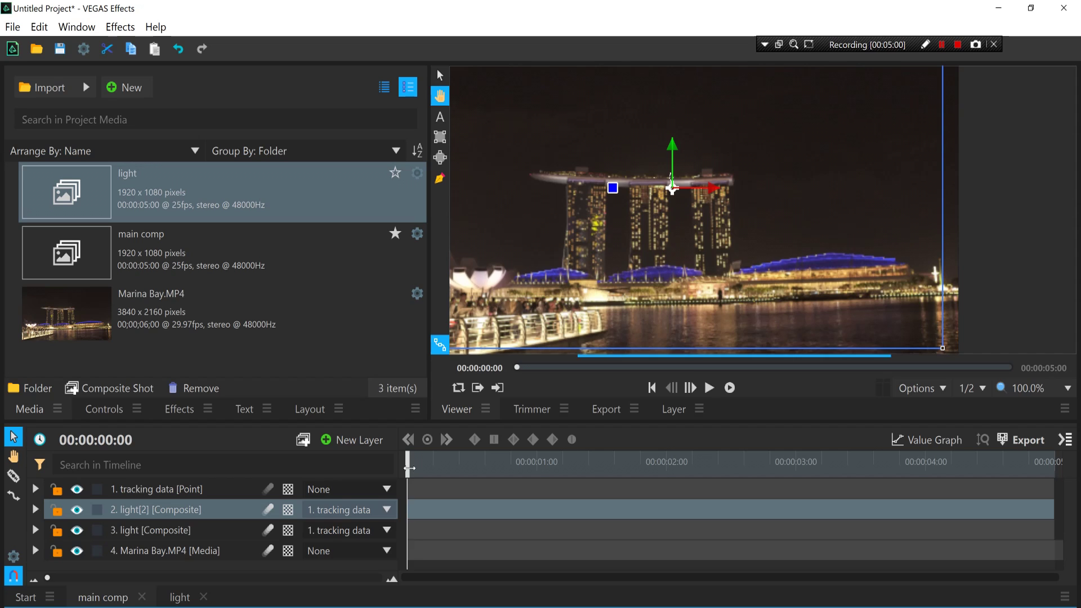
left_click_drag(408, 465, 449, 469)
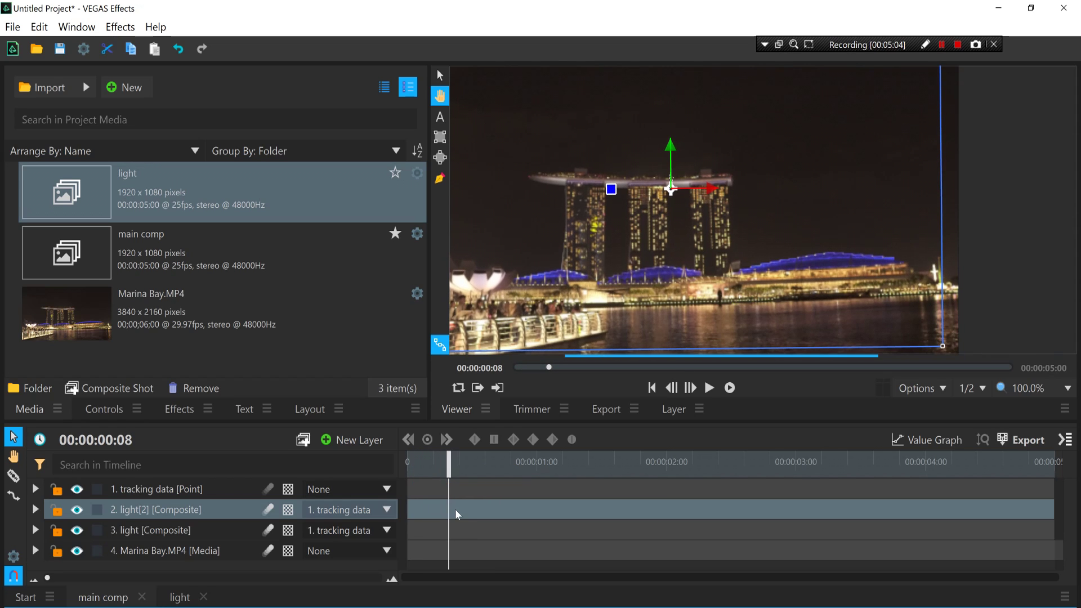
Step: Cut light[2] at frame 8 and light near frame 14, delete light[2]'s tail, then replay
left_click(15, 477)
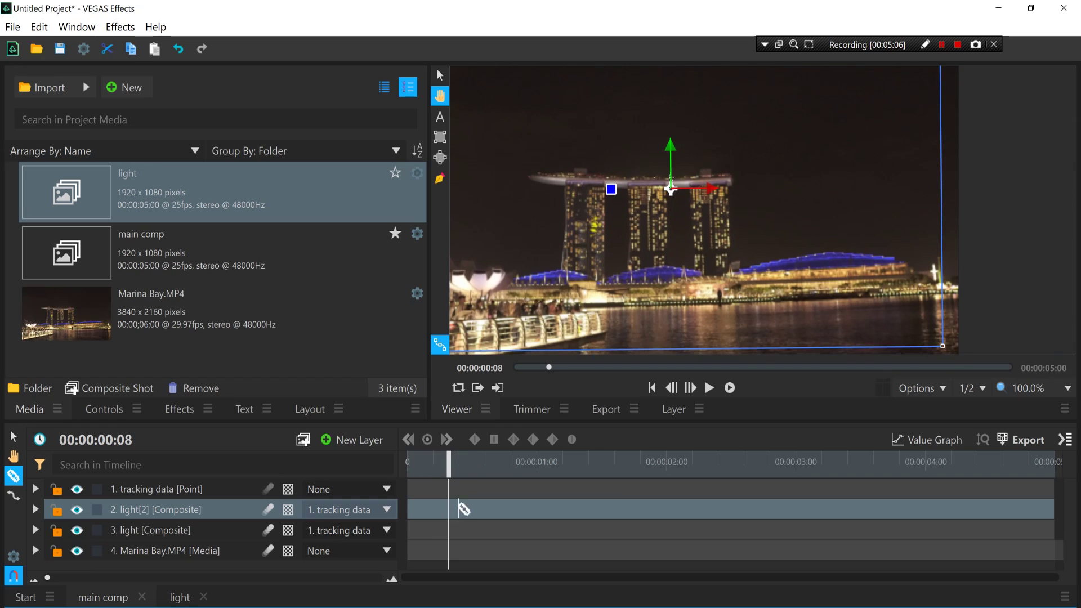
left_click(453, 513)
left_click(484, 549)
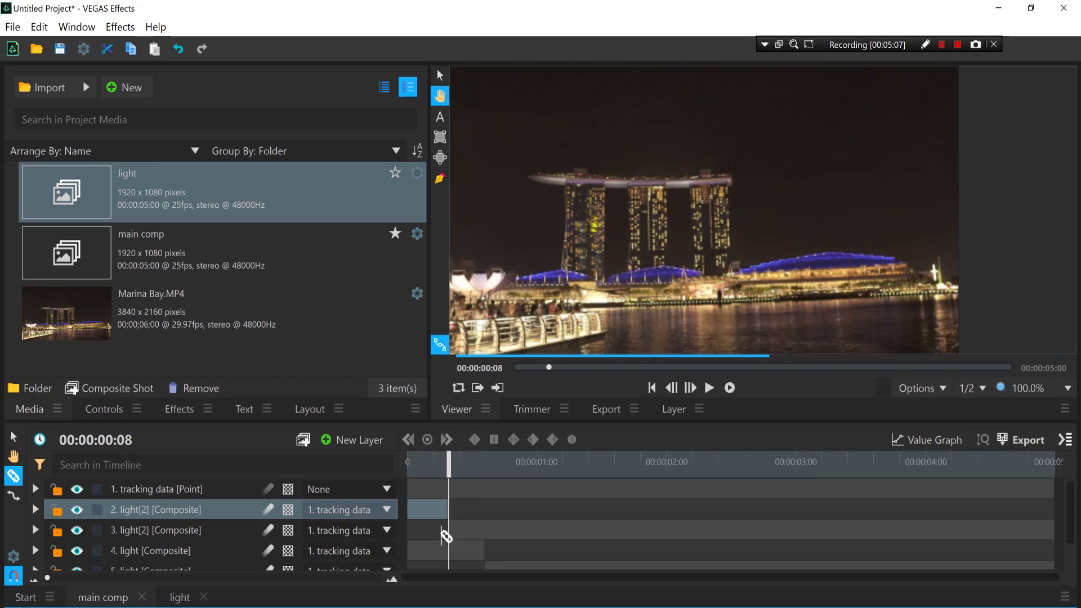
left_click(215, 529)
key("Delete")
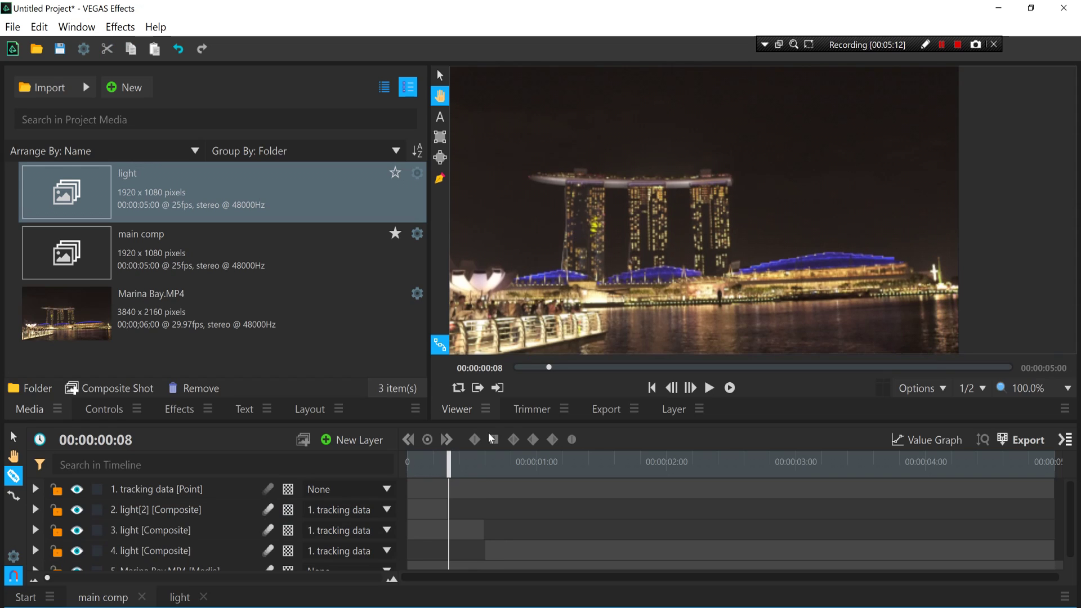
left_click_drag(448, 466, 407, 466)
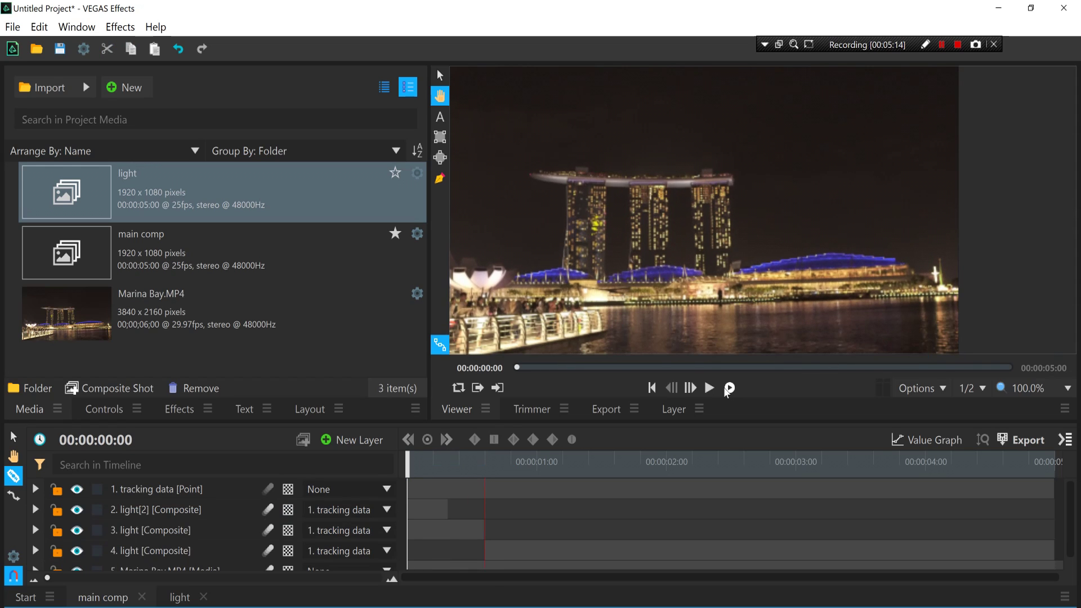
left_click(730, 390)
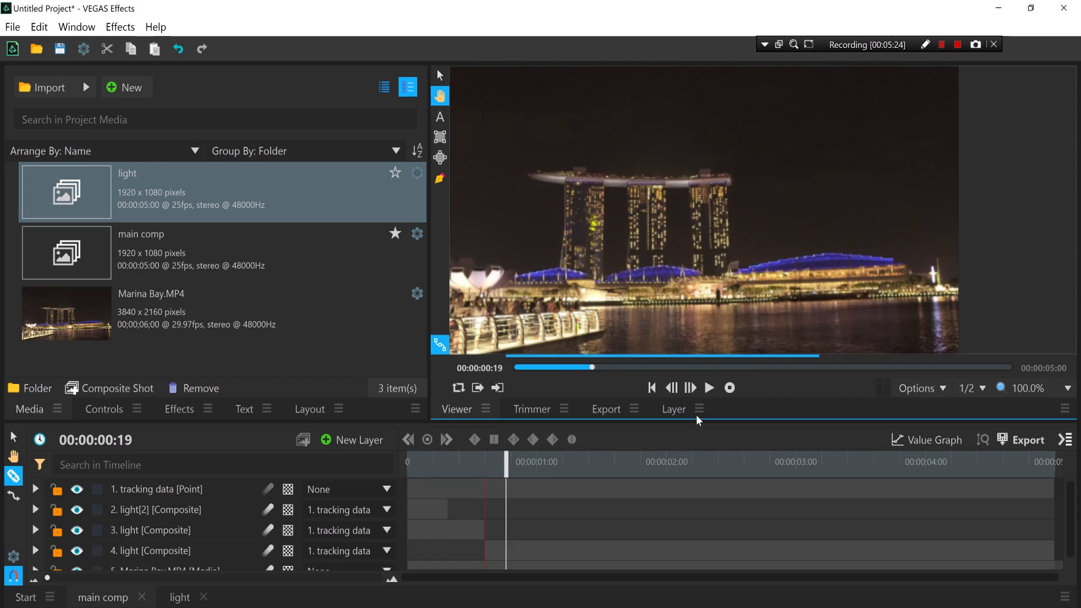
Step: Preview up to frame 18, then duplicate light[2] as light[3]
left_click(710, 388)
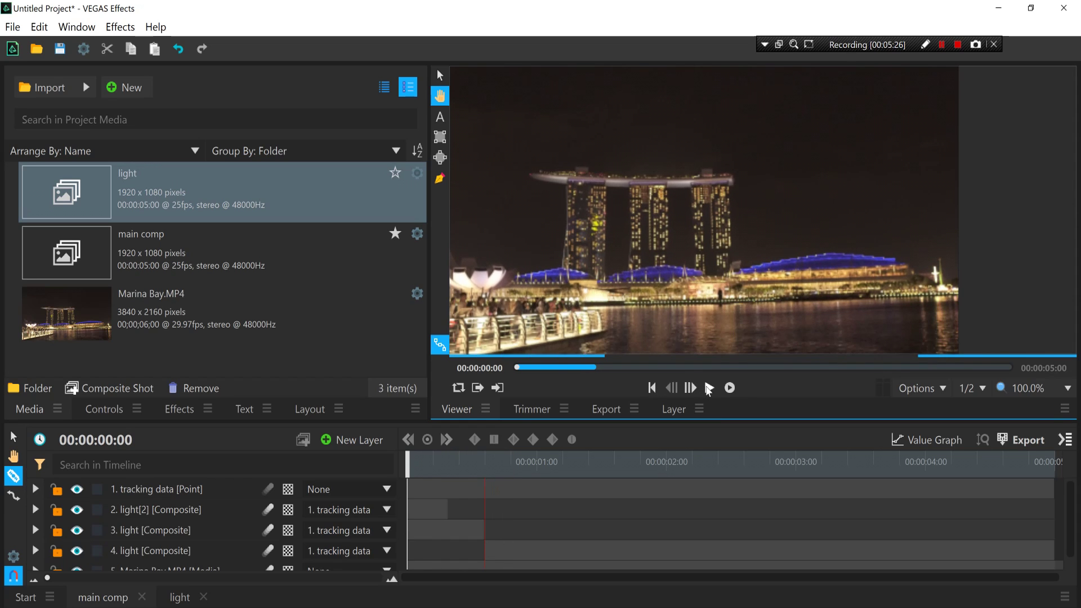
left_click(710, 388)
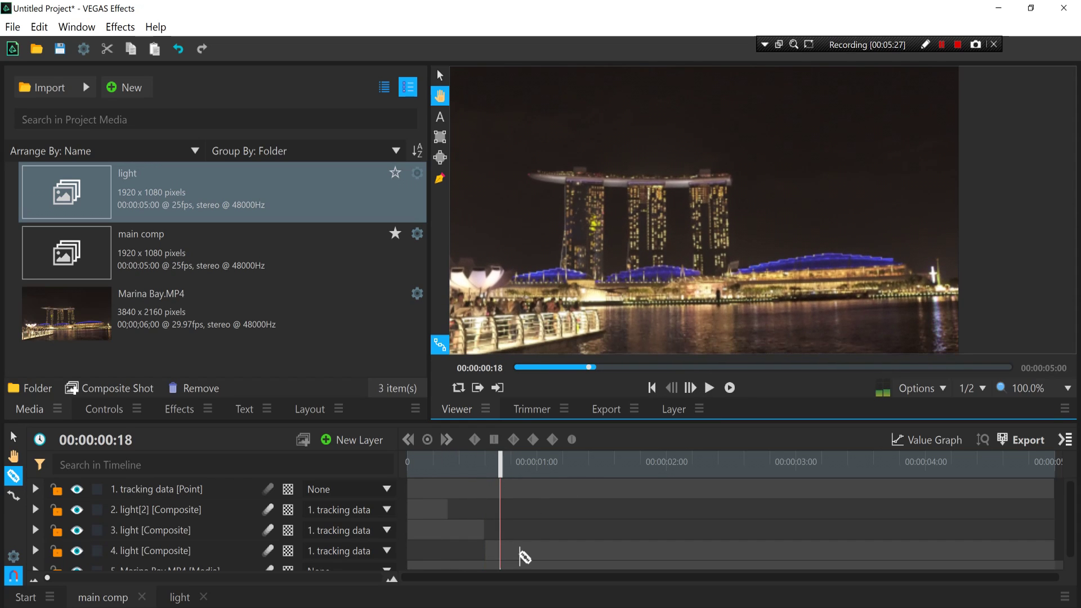
left_click(211, 541)
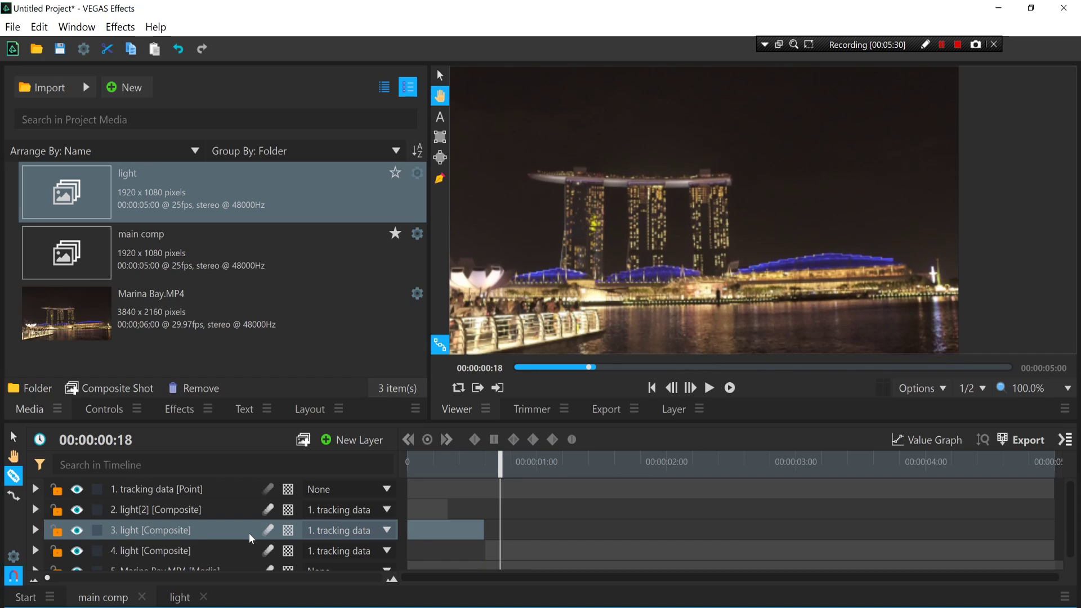
left_click(203, 503)
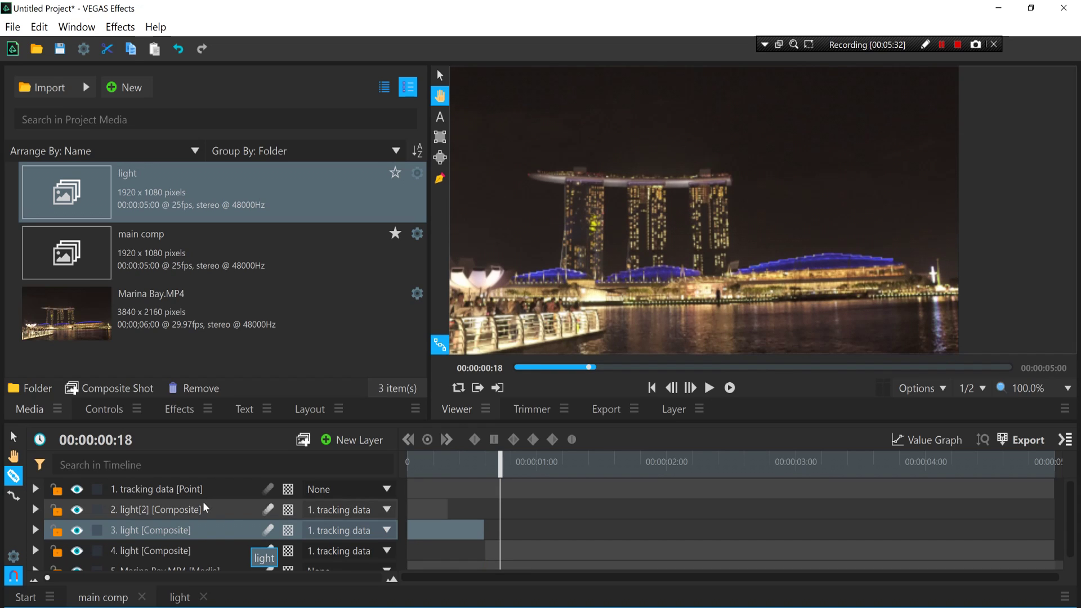
key("ctrl+d")
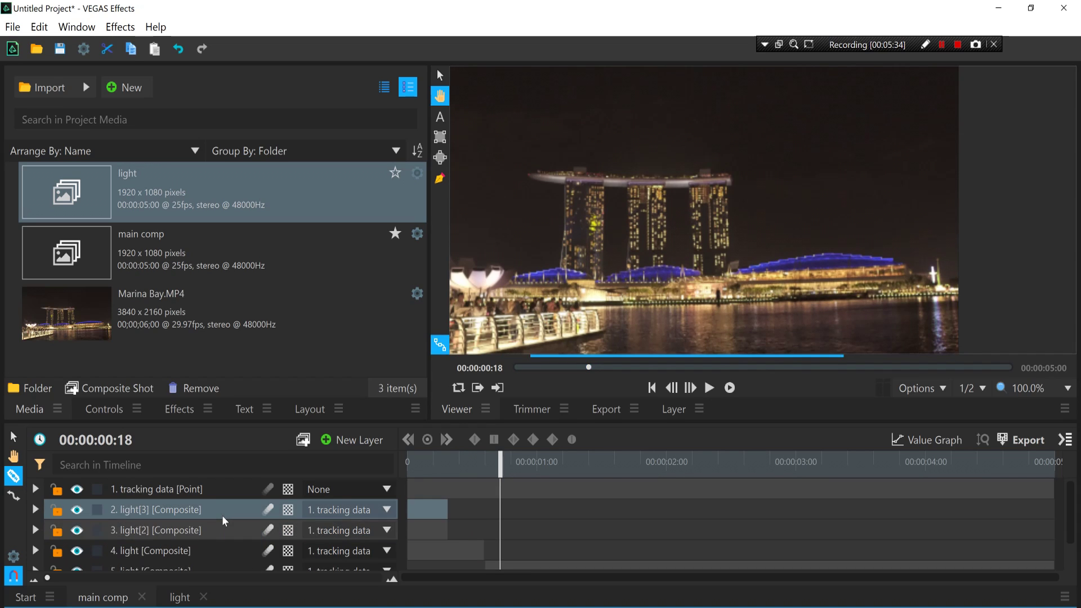
Step: Extend light[3] to about 00:00:01:13 and remove everything before frame 18
left_click(15, 439)
left_click_drag(447, 510, 644, 510)
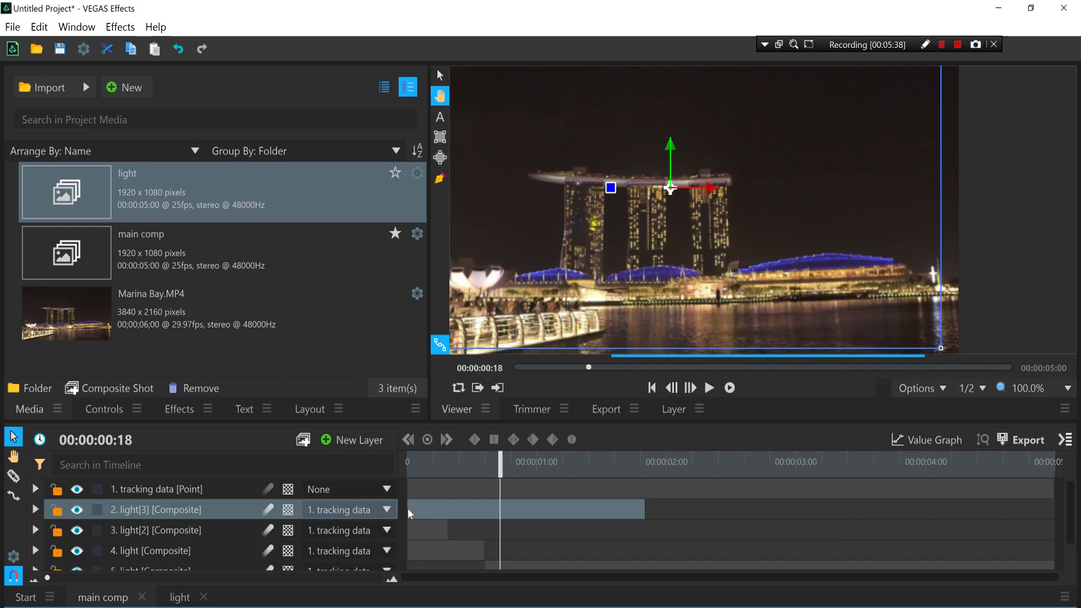
left_click(13, 476)
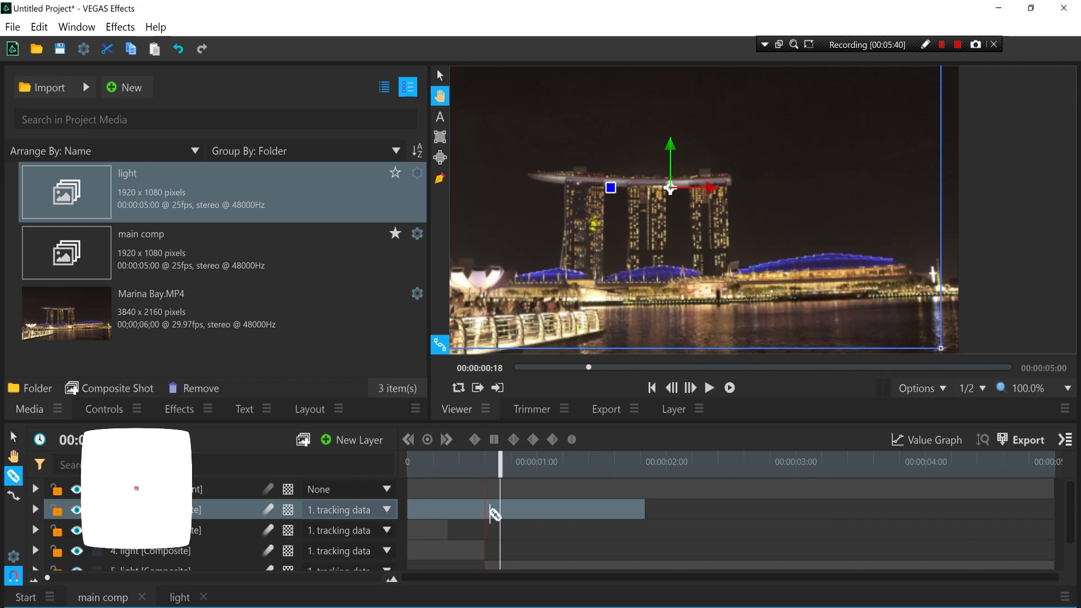
left_click(502, 513)
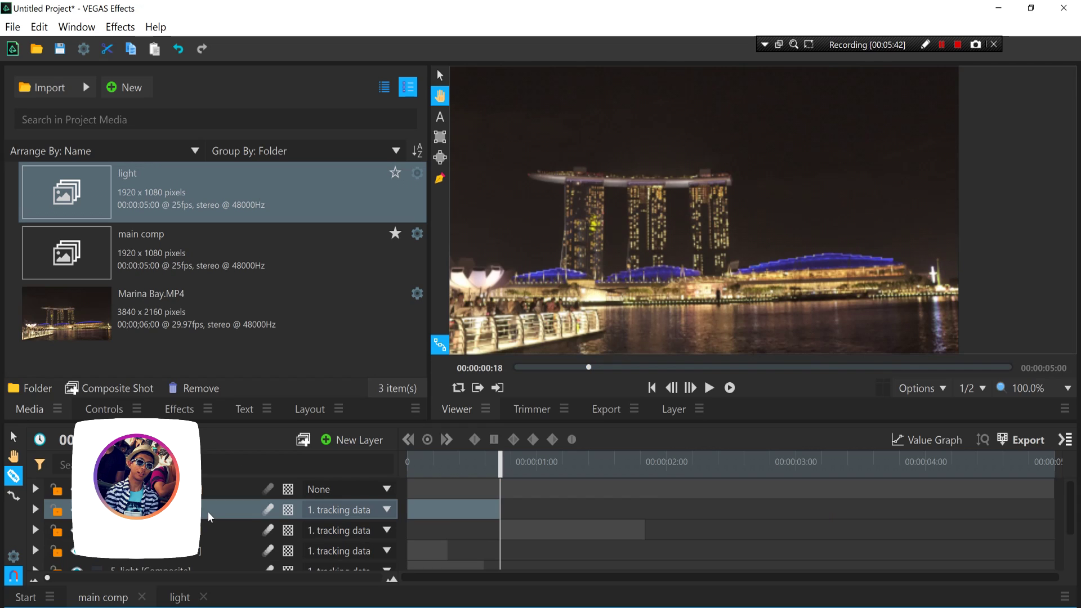
key("Delete")
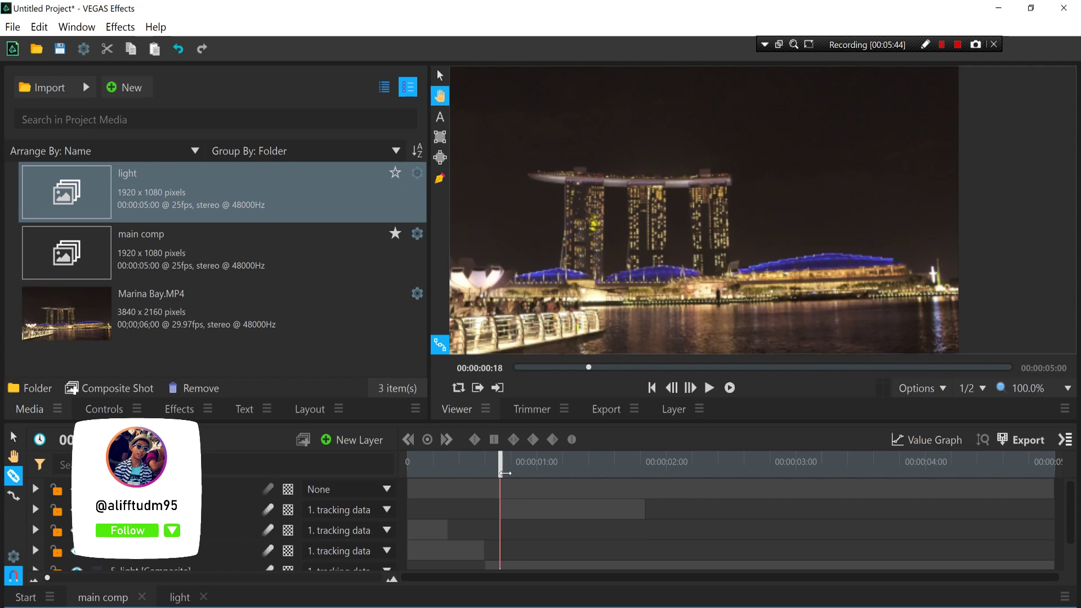
key("Home")
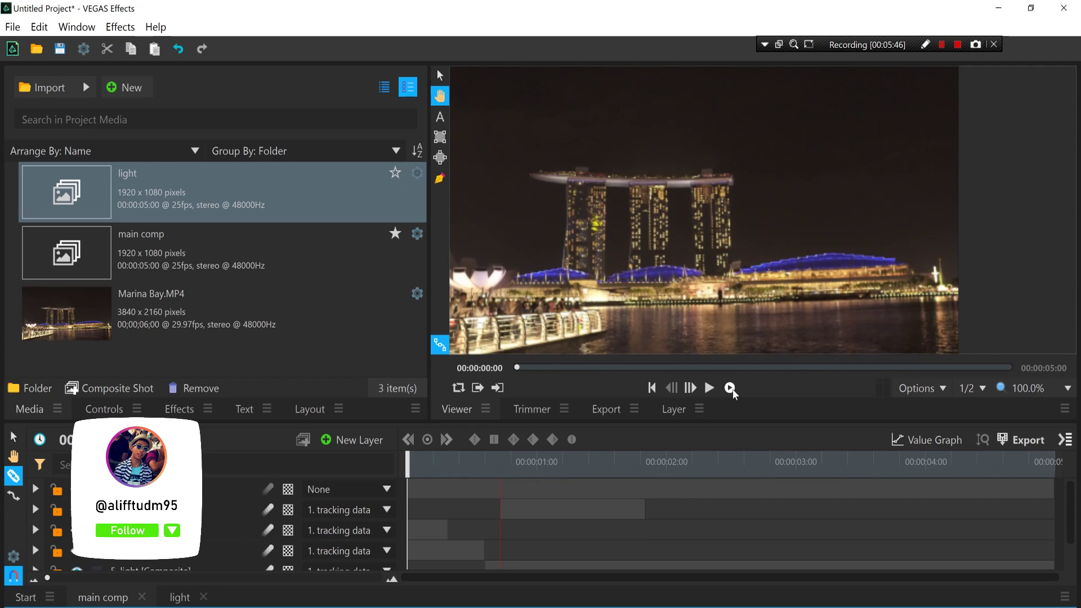
left_click(729, 387)
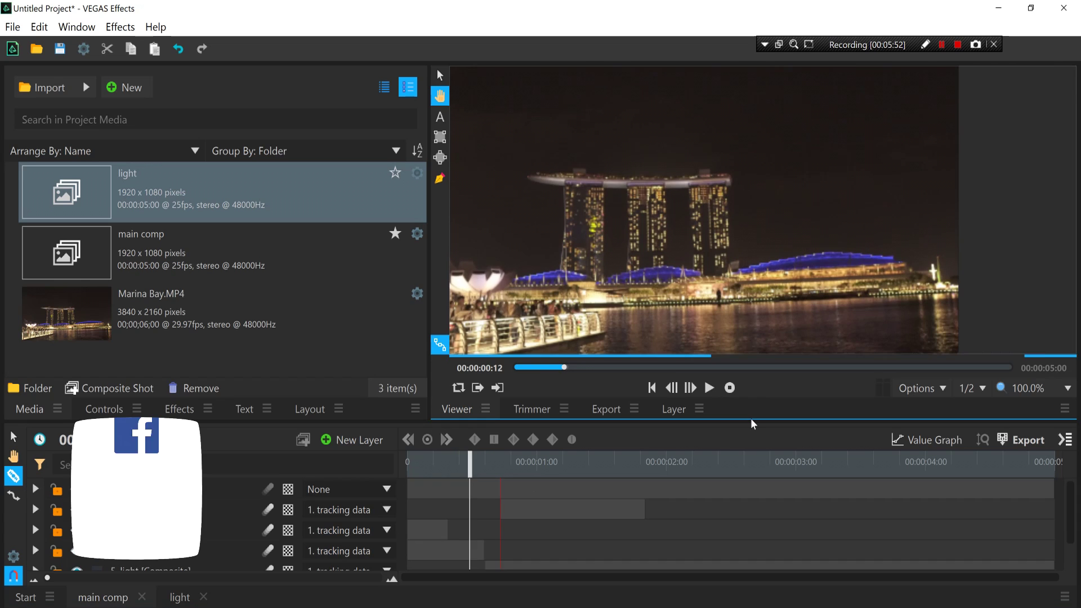
left_click(709, 388)
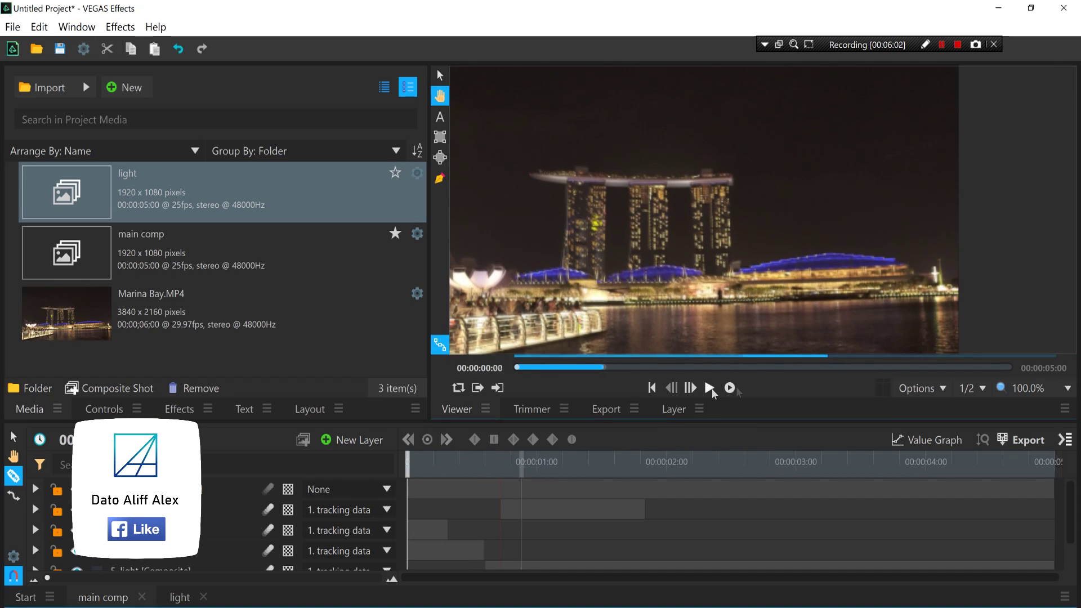
left_click(711, 390)
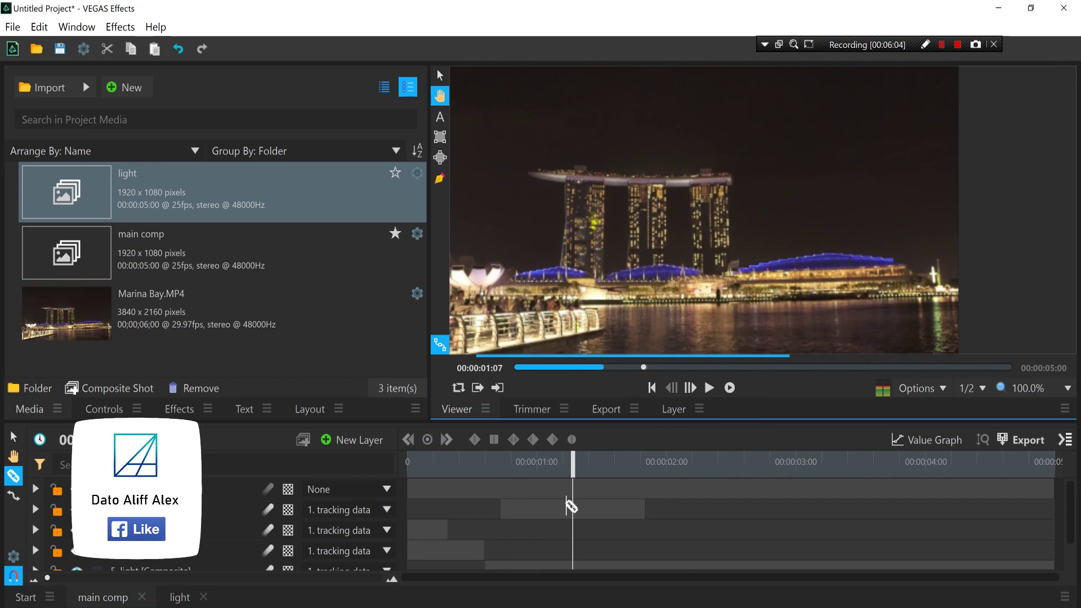
left_click_drag(572, 472, 436, 474)
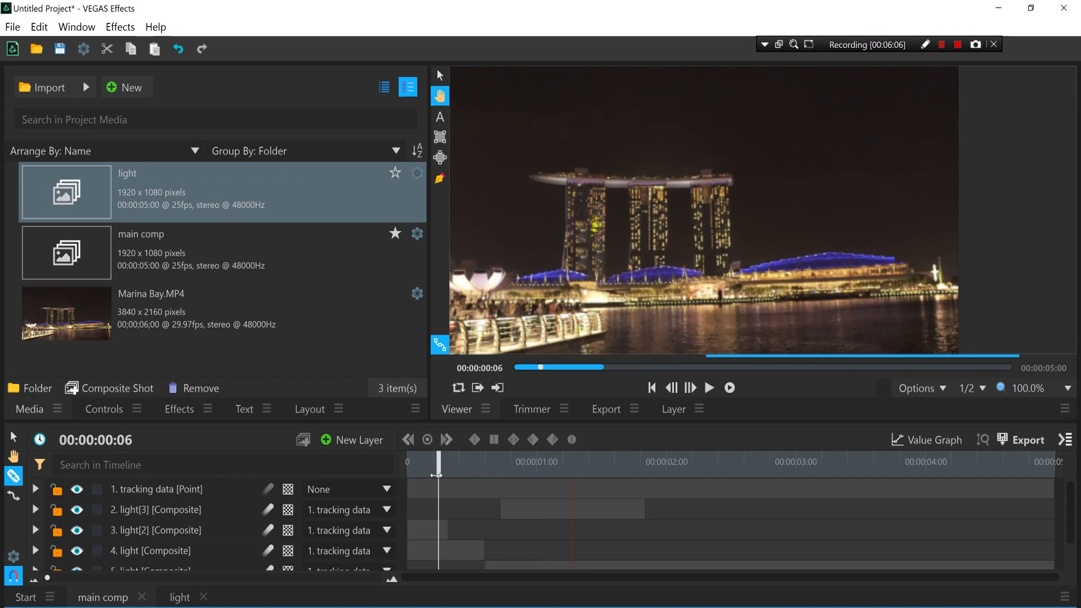